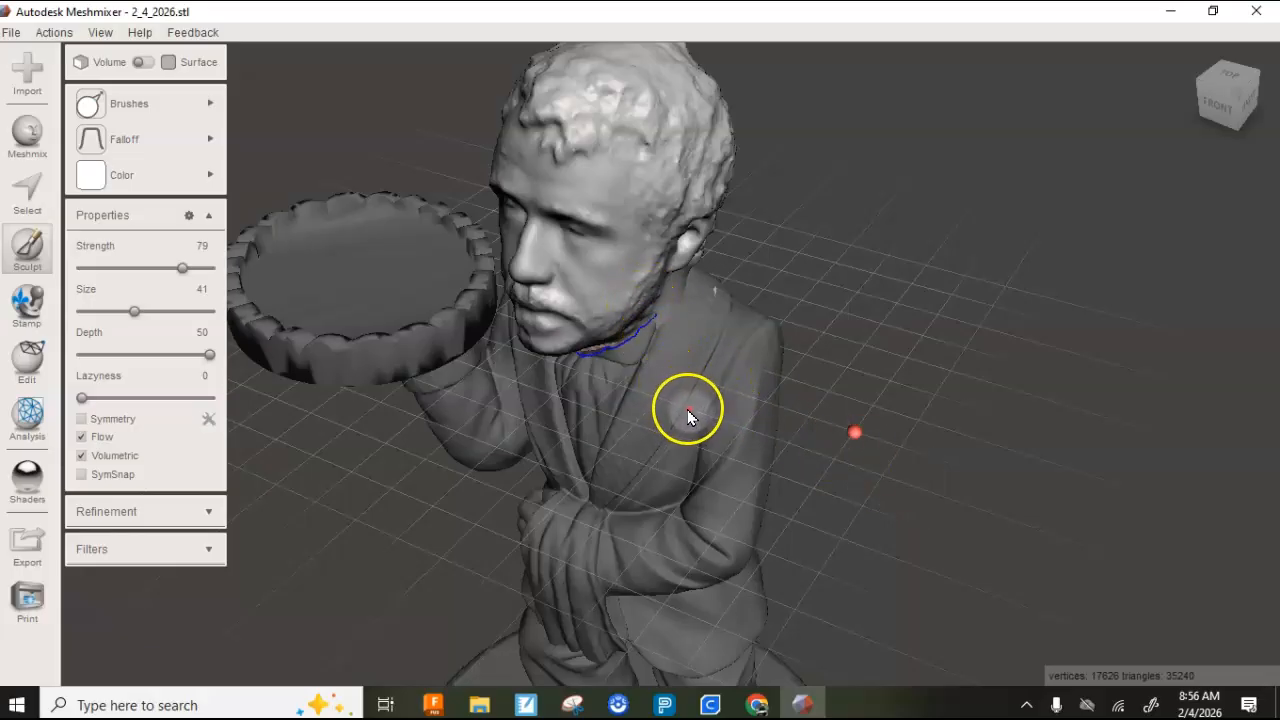
- Clear the current selection, select both the head and the butler body, and combine them into one object
{"action": "right_click_drag", "start_coordinate": [973, 361], "coordinate": [974, 361]}
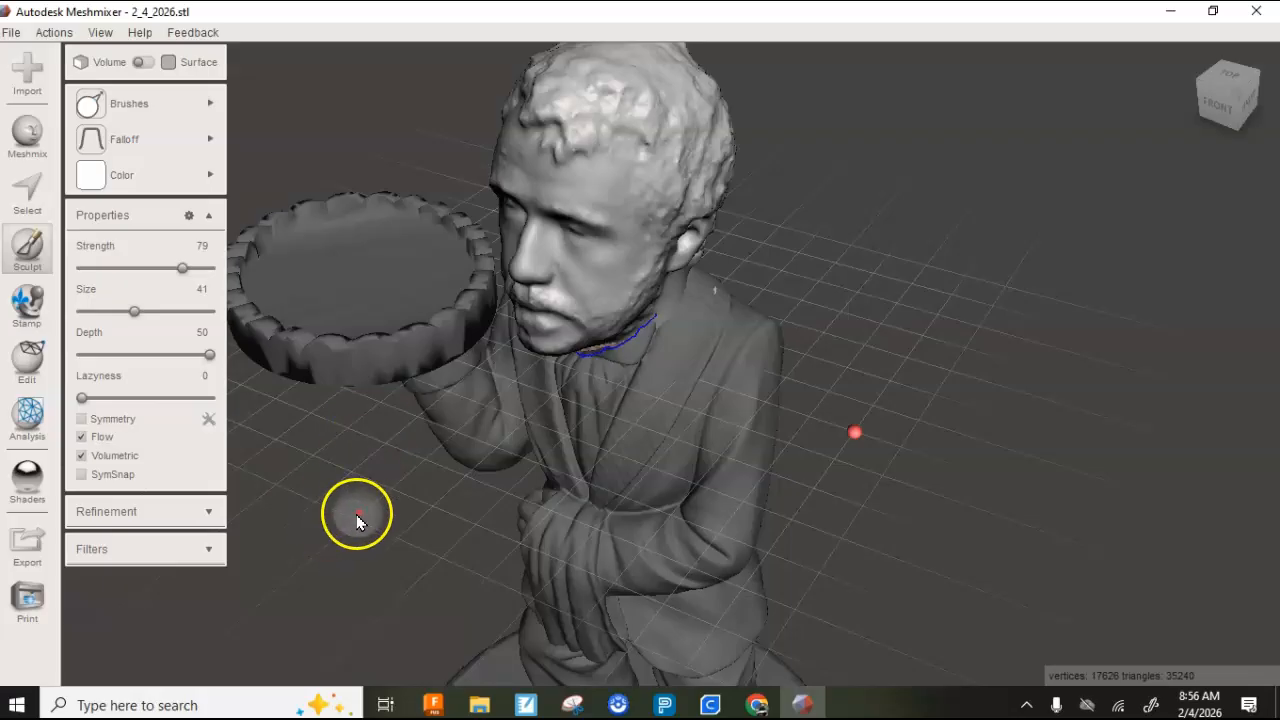
{"action": "left_click", "coordinate": [29, 208]}
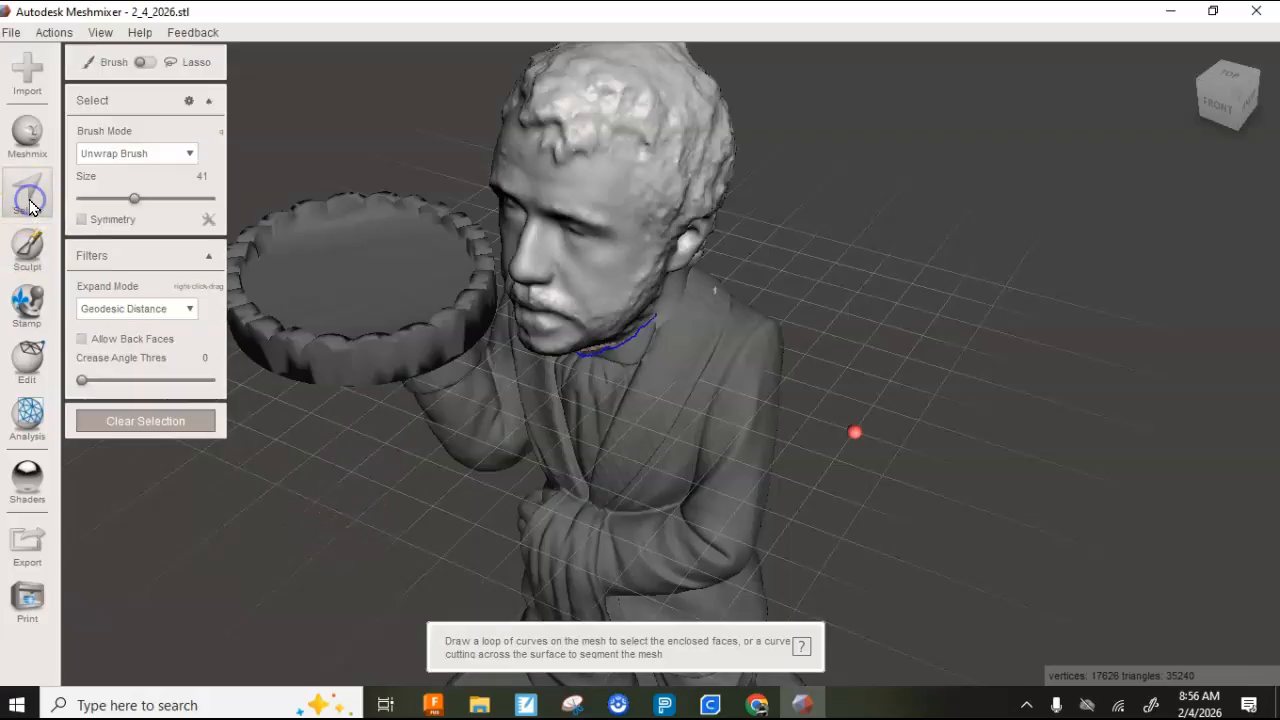
{"action": "left_click", "coordinate": [127, 428]}
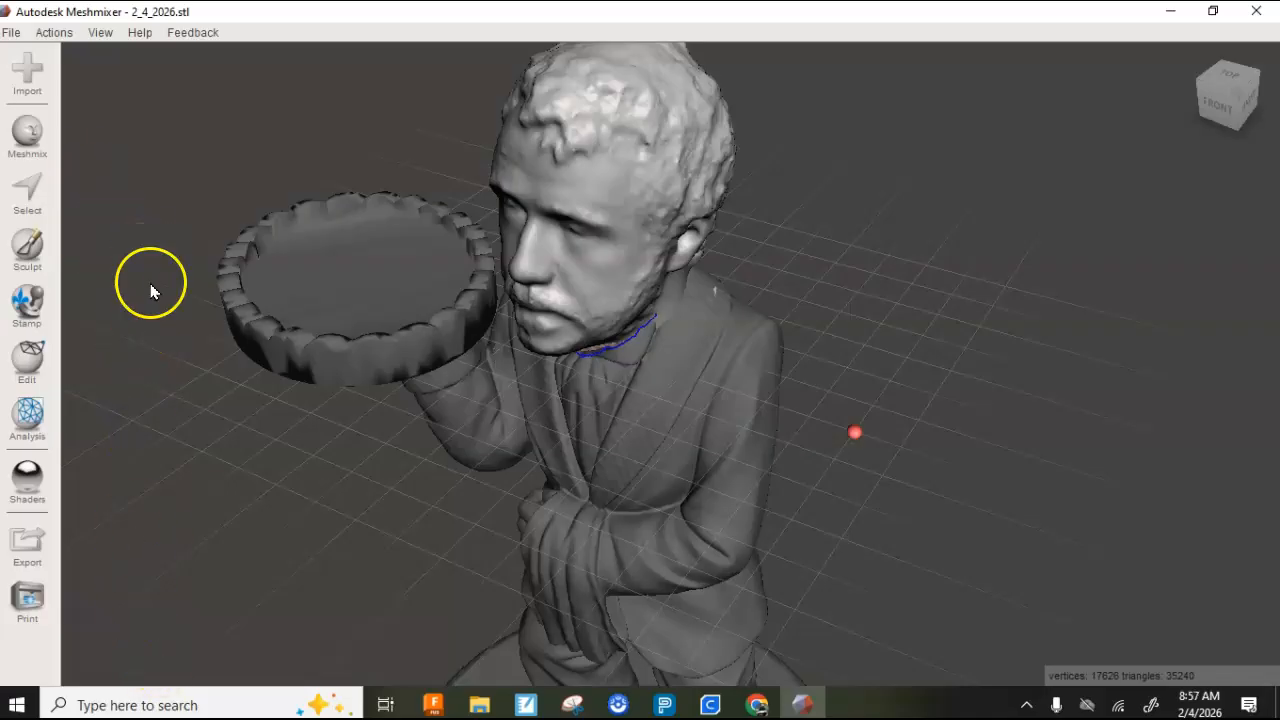
{"action": "left_click", "coordinate": [762, 446]}
{"action": "left_click", "coordinate": [606, 231]}
{"action": "left_click", "coordinate": [727, 380]}
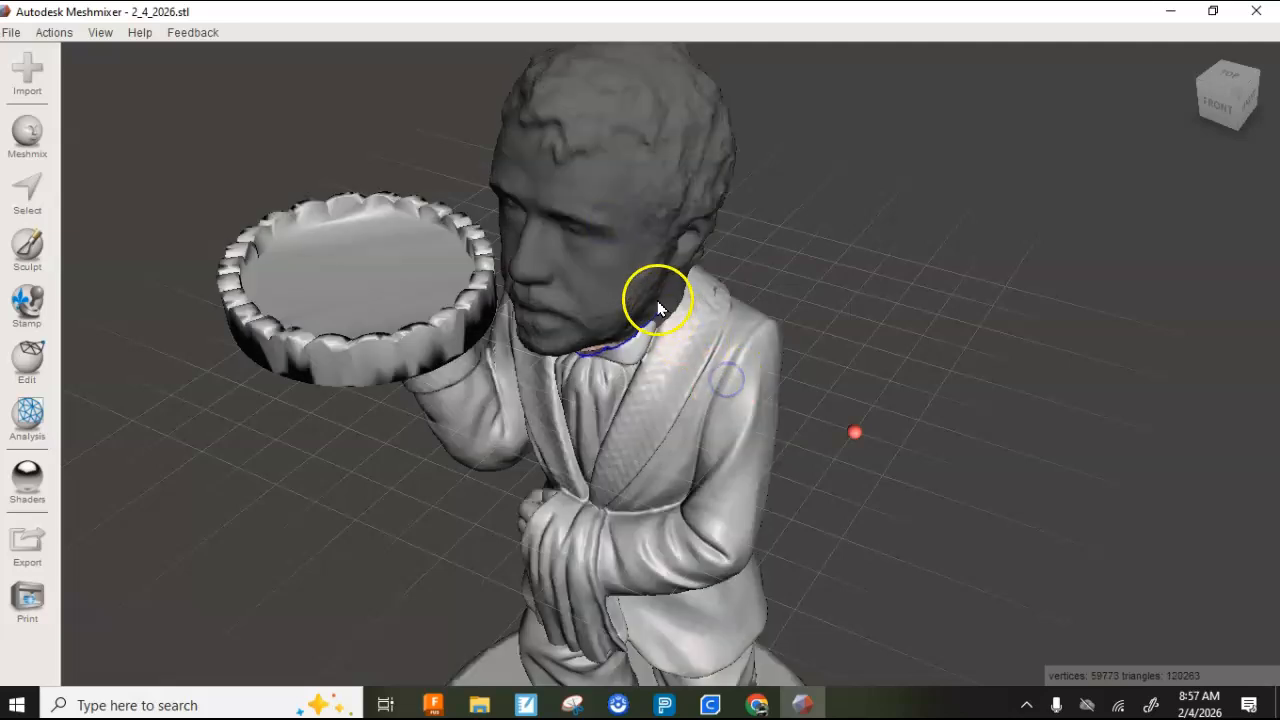
{"action": "left_click", "coordinate": [606, 236]}
{"action": "left_click", "coordinate": [717, 382]}
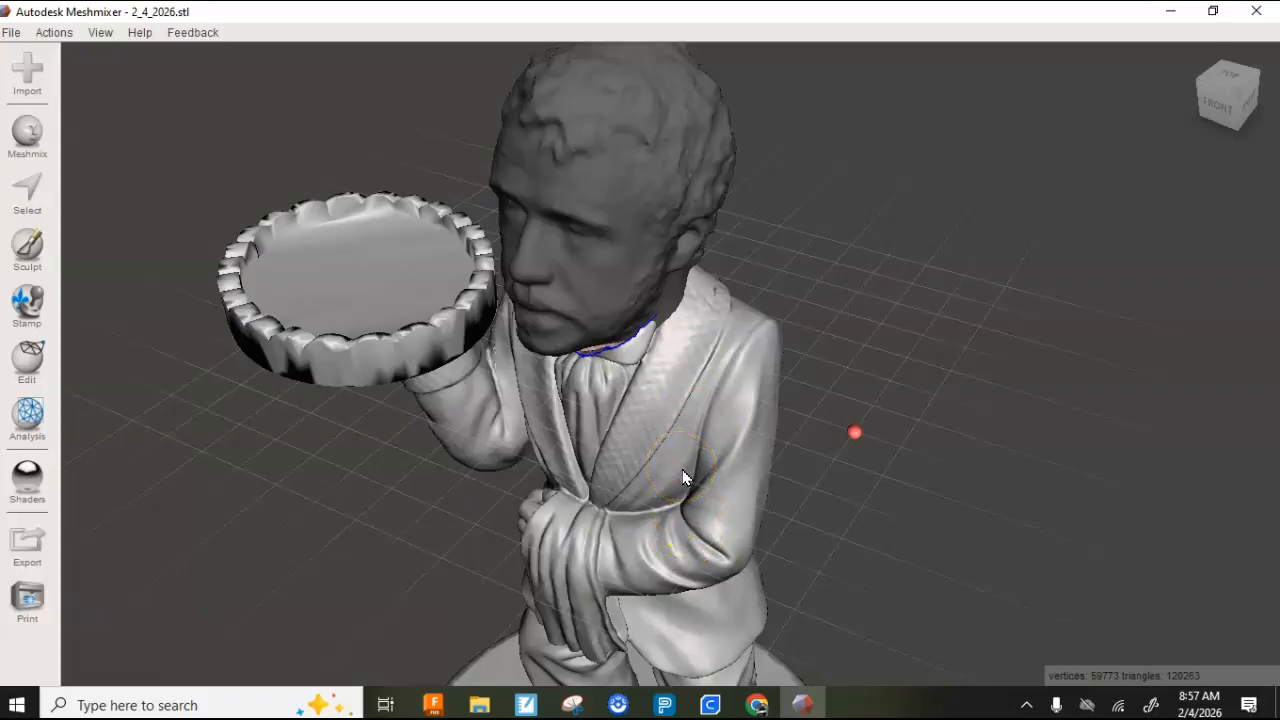
{"action": "left_click", "coordinate": [634, 226], "text": "shift"}
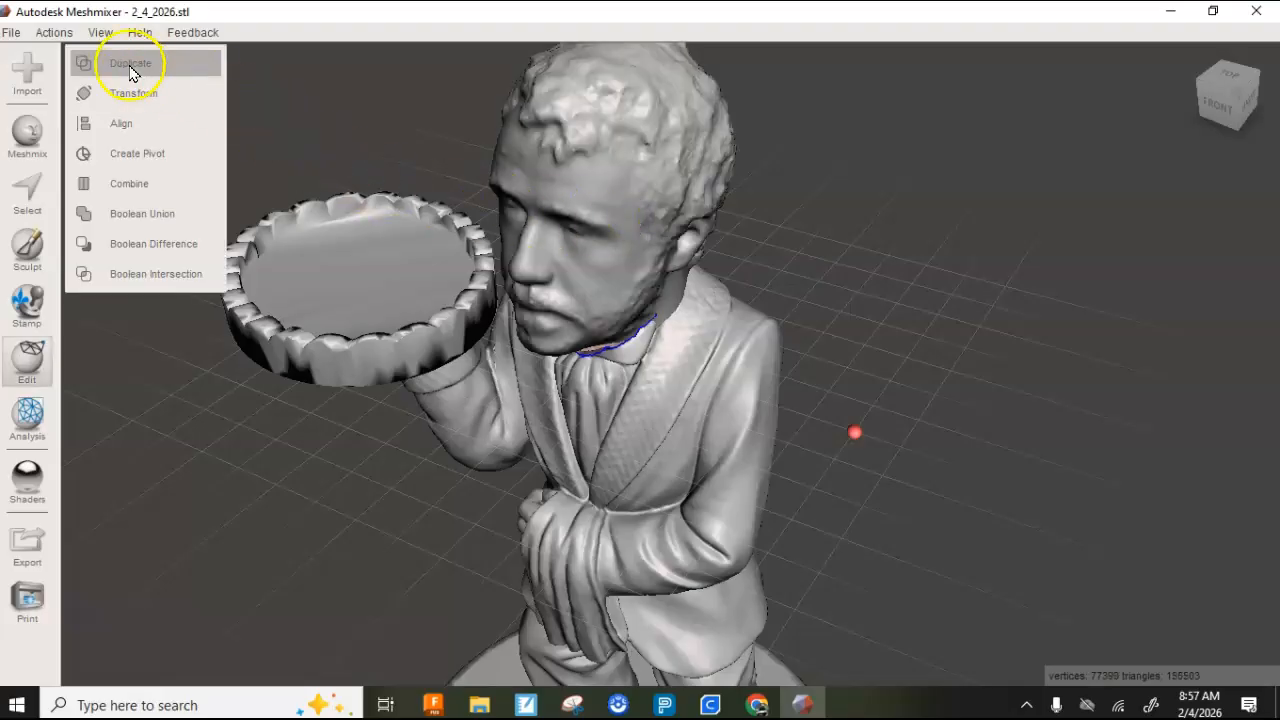
{"action": "left_click", "coordinate": [135, 185]}
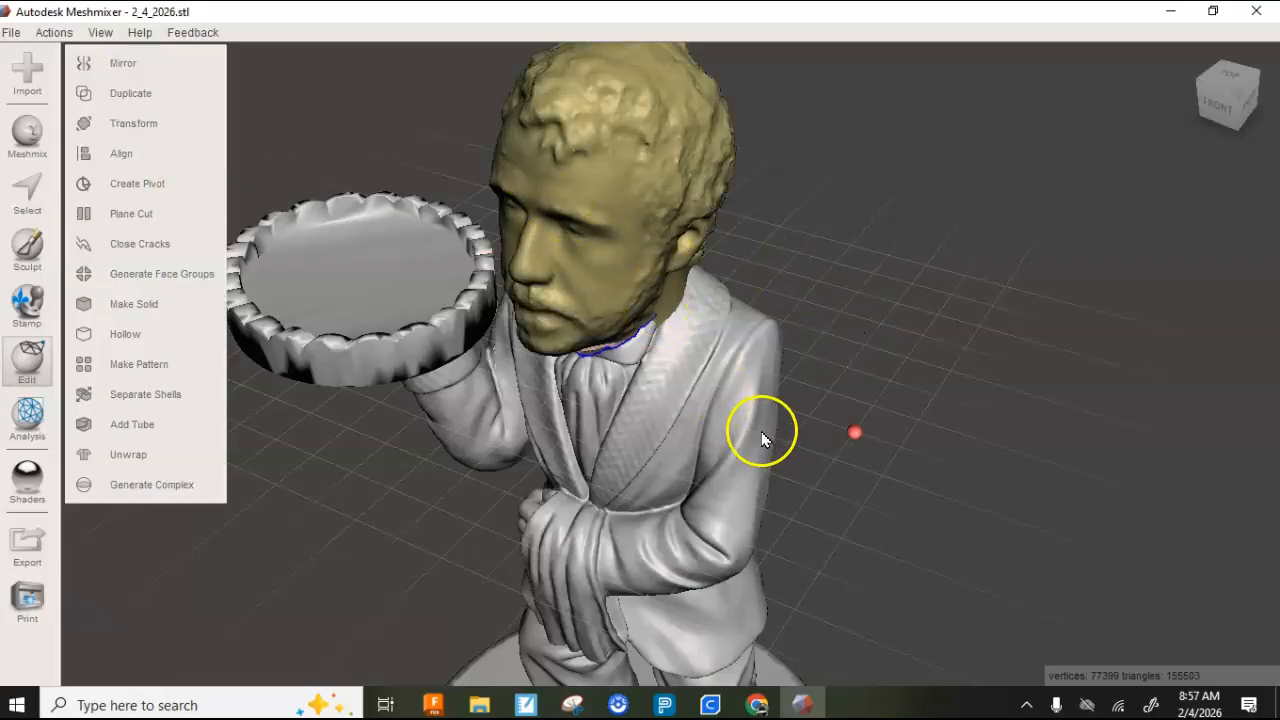
- Run Make Solid on the combined figure with solid accuracy 486 and mesh density 490, and update the result
{"action": "right_click_drag", "start_coordinate": [884, 368], "coordinate": [884, 368]}
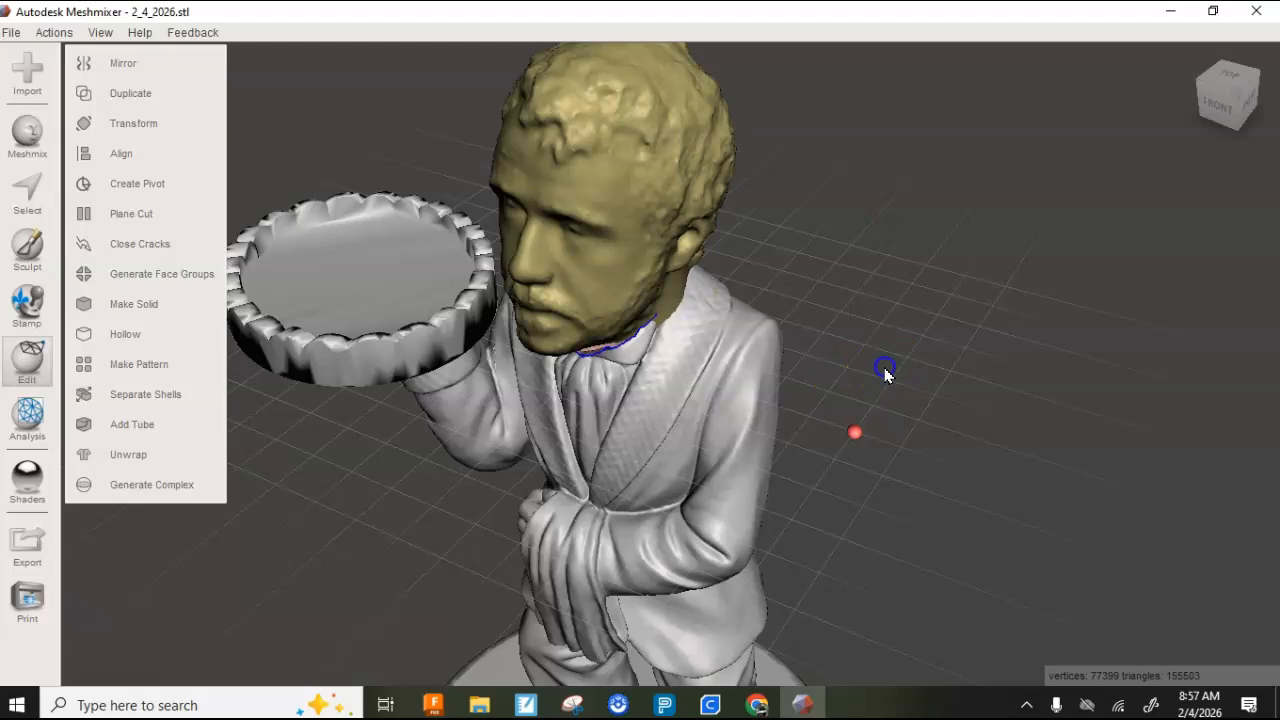
{"action": "right_click", "coordinate": [761, 374]}
{"action": "right_click_drag", "start_coordinate": [731, 349], "coordinate": [742, 302]}
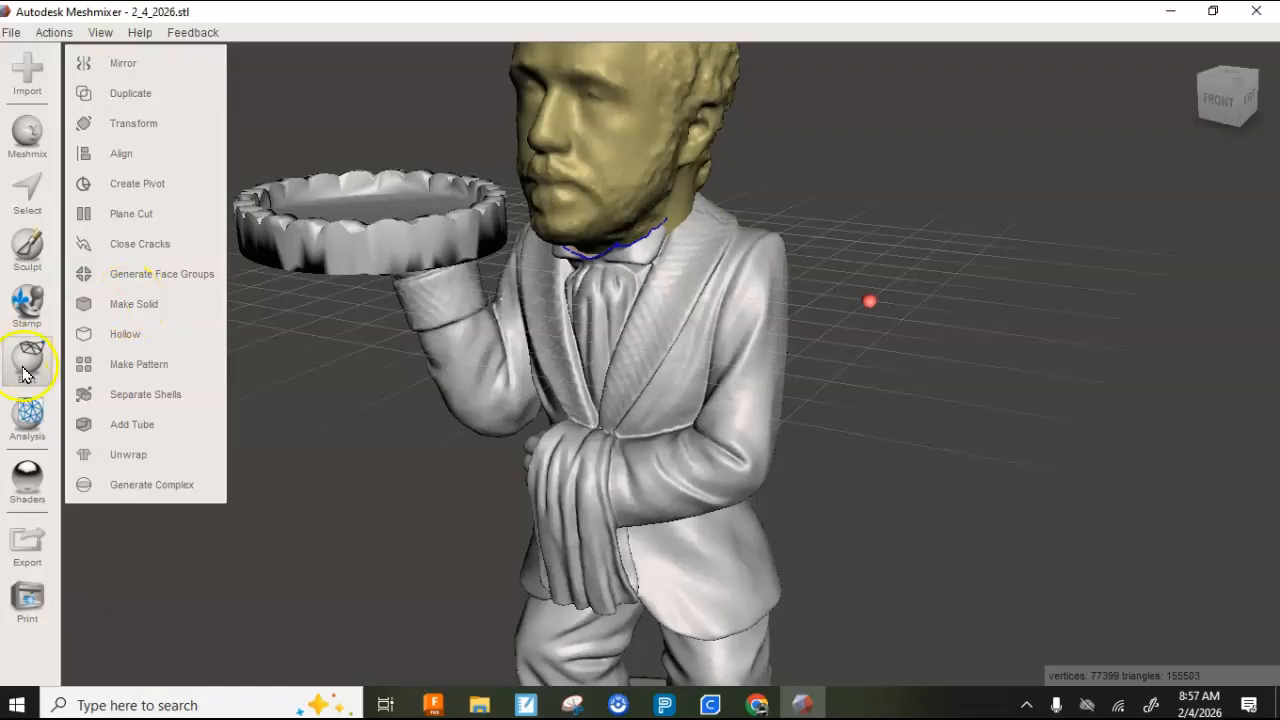
{"action": "left_click", "coordinate": [138, 318]}
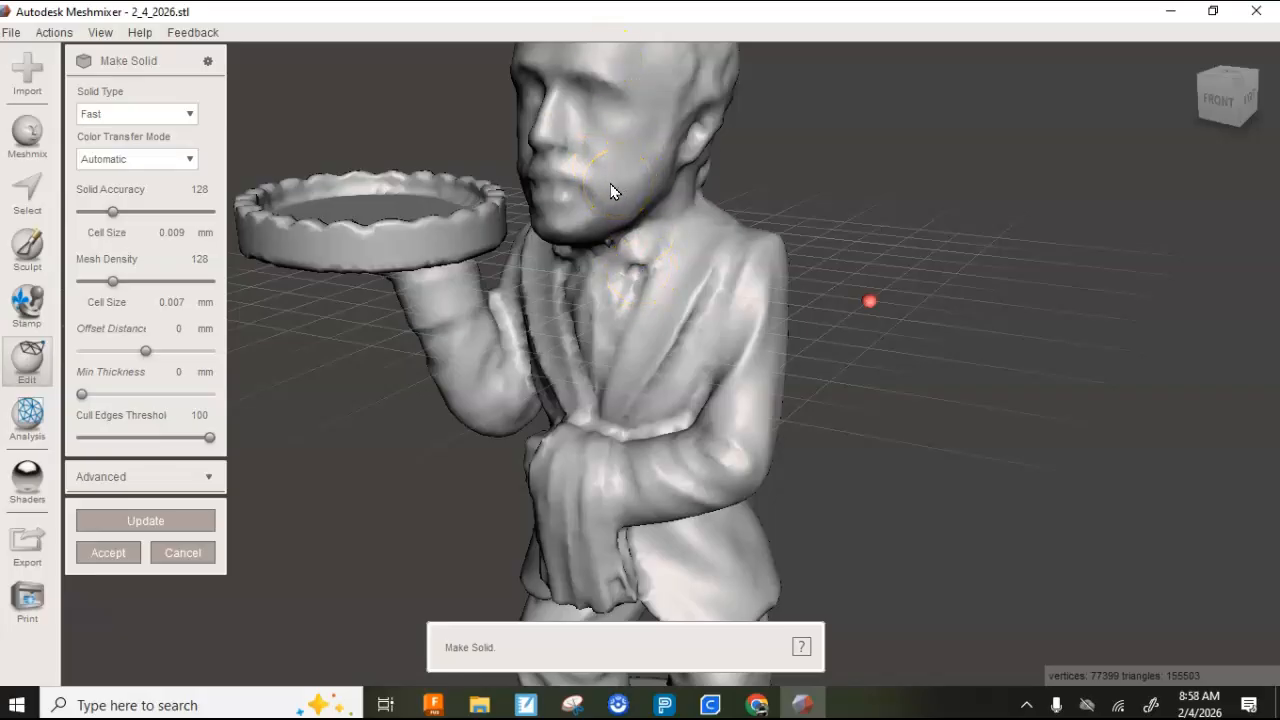
{"action": "left_click_drag", "start_coordinate": [111, 215], "coordinate": [184, 217]}
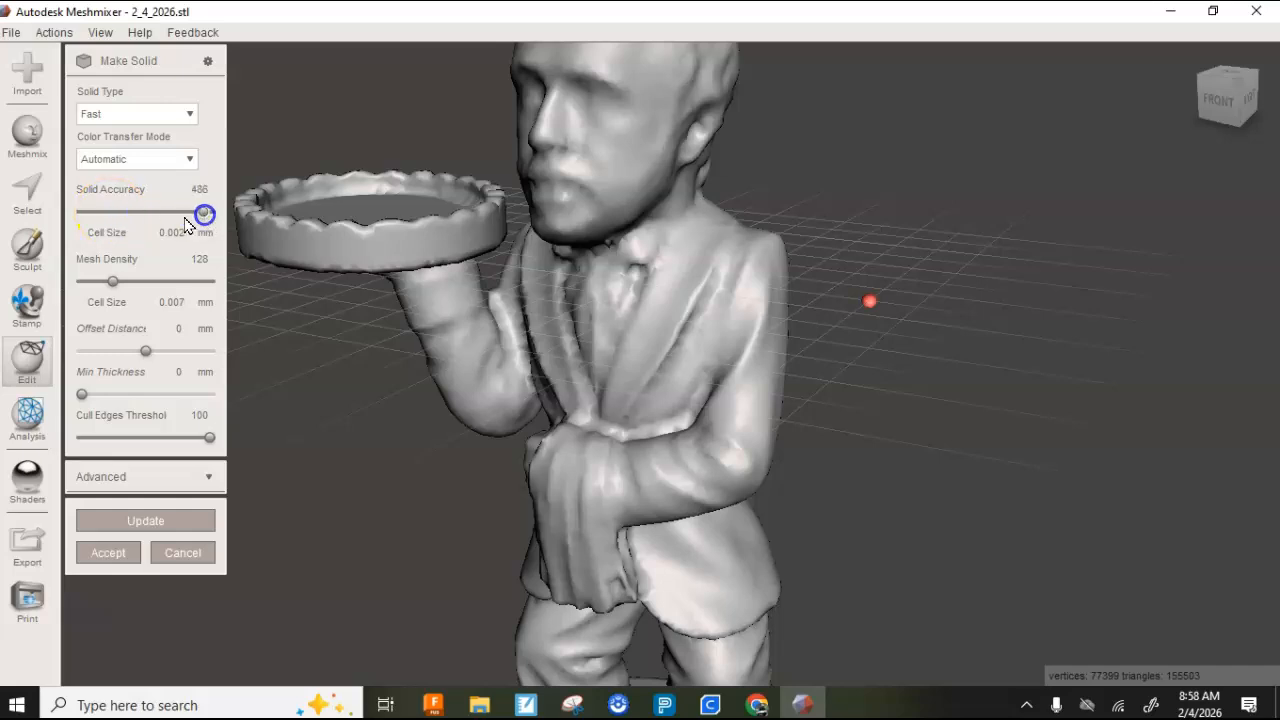
{"action": "left_click_drag", "start_coordinate": [113, 283], "coordinate": [176, 283]}
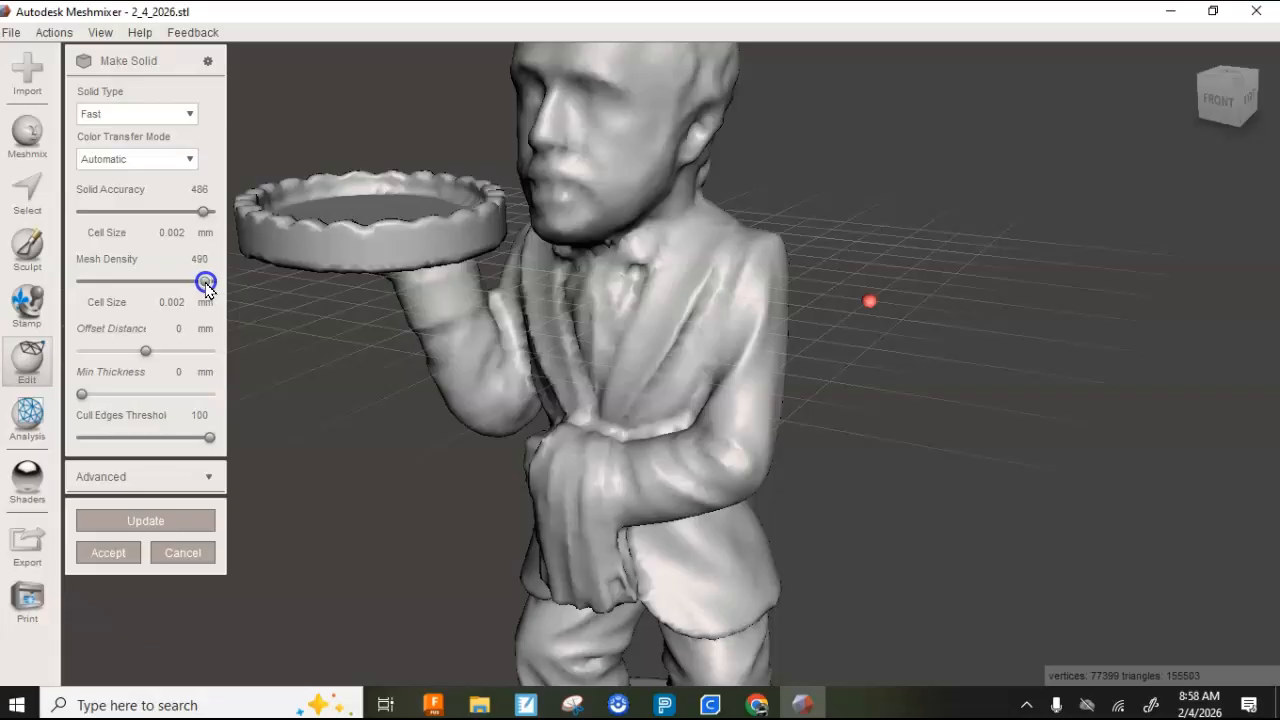
{"action": "left_click", "coordinate": [131, 521]}
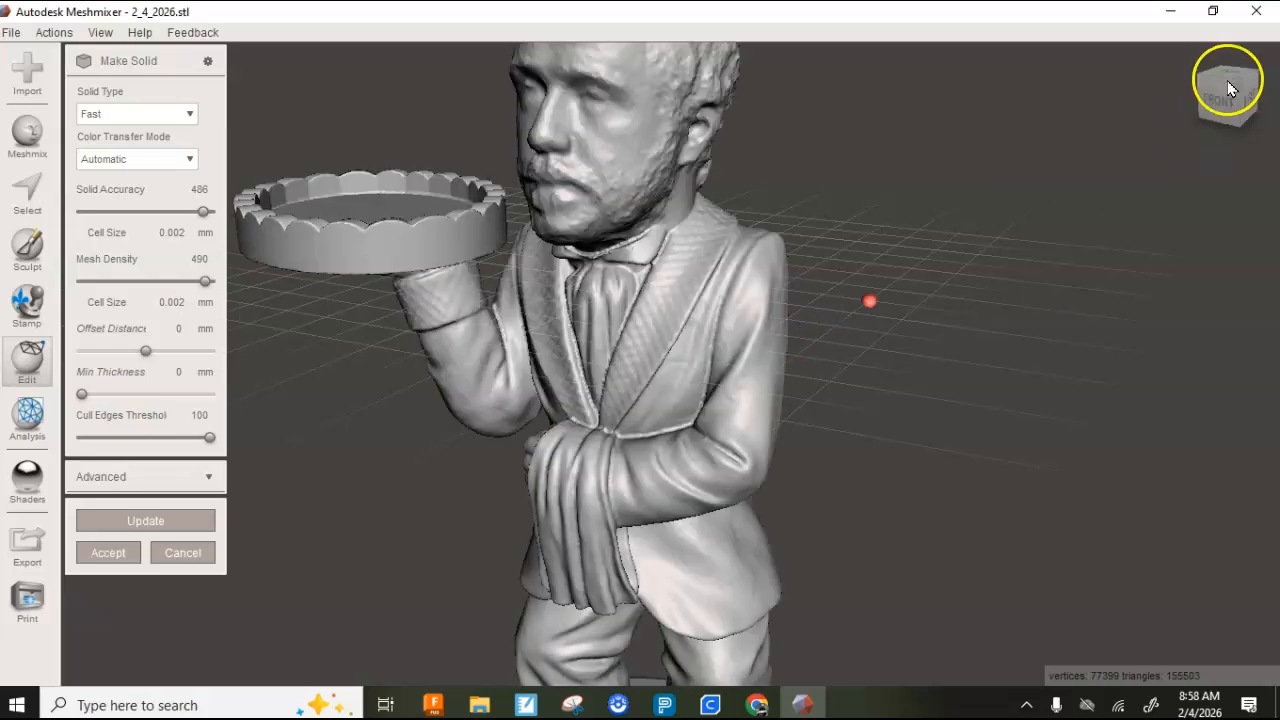
- Set the solid accuracy and mesh density both to 369, update the solid, and accept it
{"action": "right_click_drag", "start_coordinate": [749, 300], "coordinate": [774, 350]}
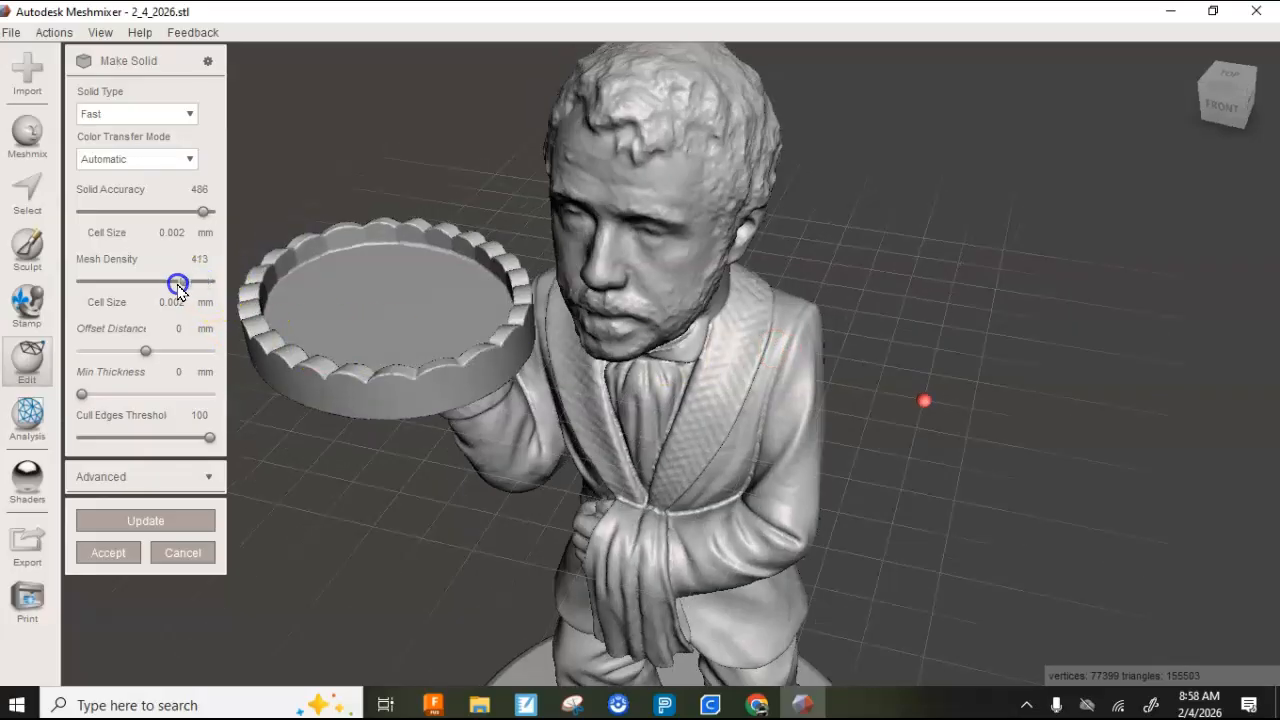
{"action": "left_click_drag", "start_coordinate": [179, 287], "coordinate": [181, 285]}
{"action": "left_click_drag", "start_coordinate": [203, 211], "coordinate": [174, 219]}
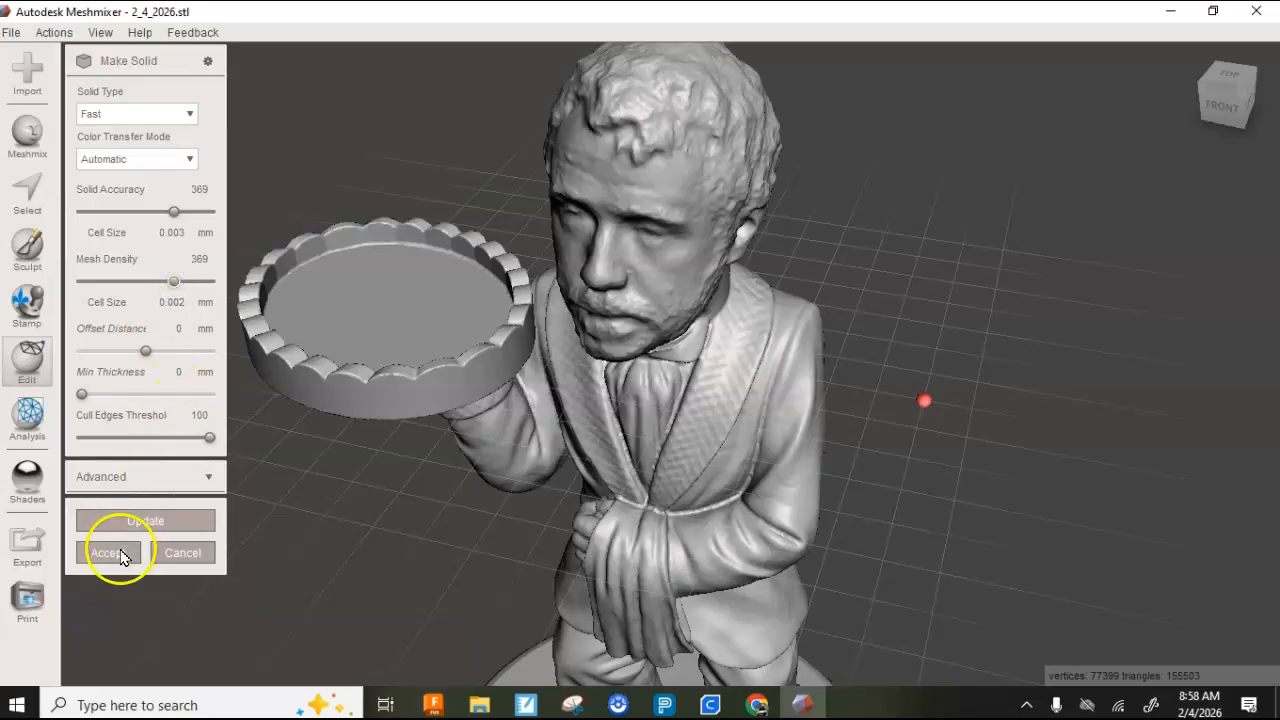
{"action": "left_click", "coordinate": [147, 520]}
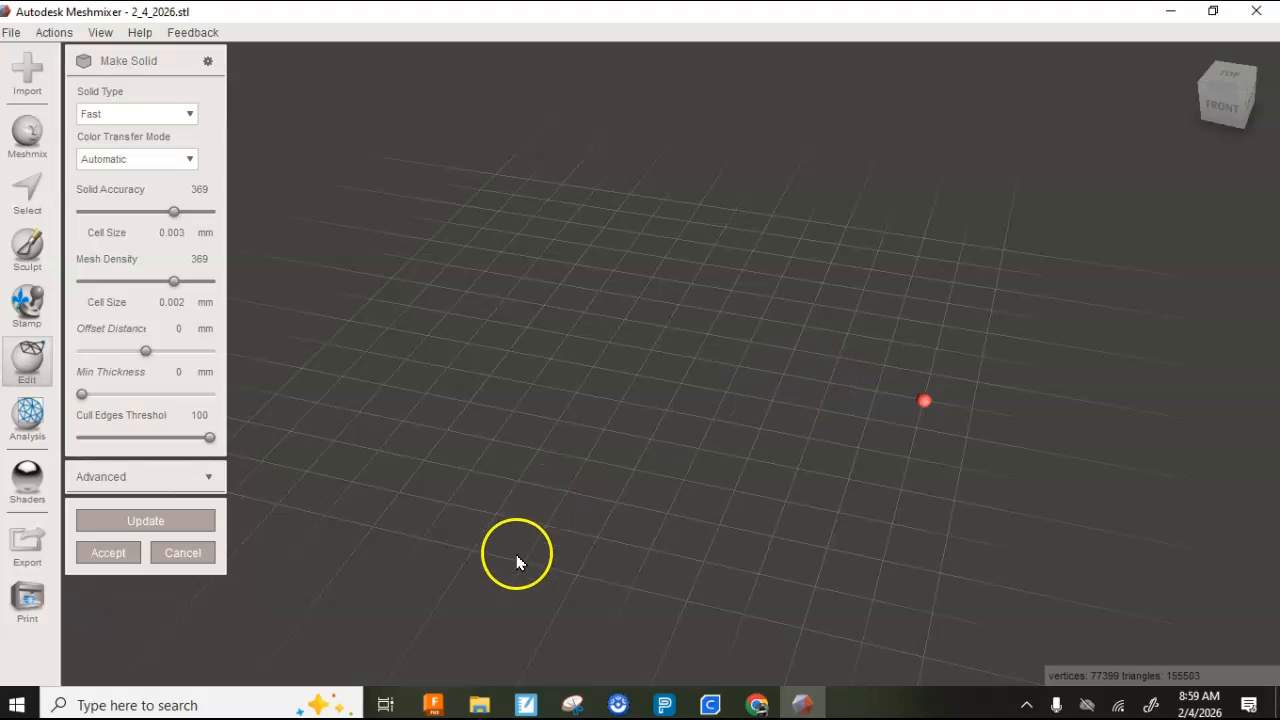
{"action": "right_click_drag", "start_coordinate": [840, 444], "coordinate": [779, 427]}
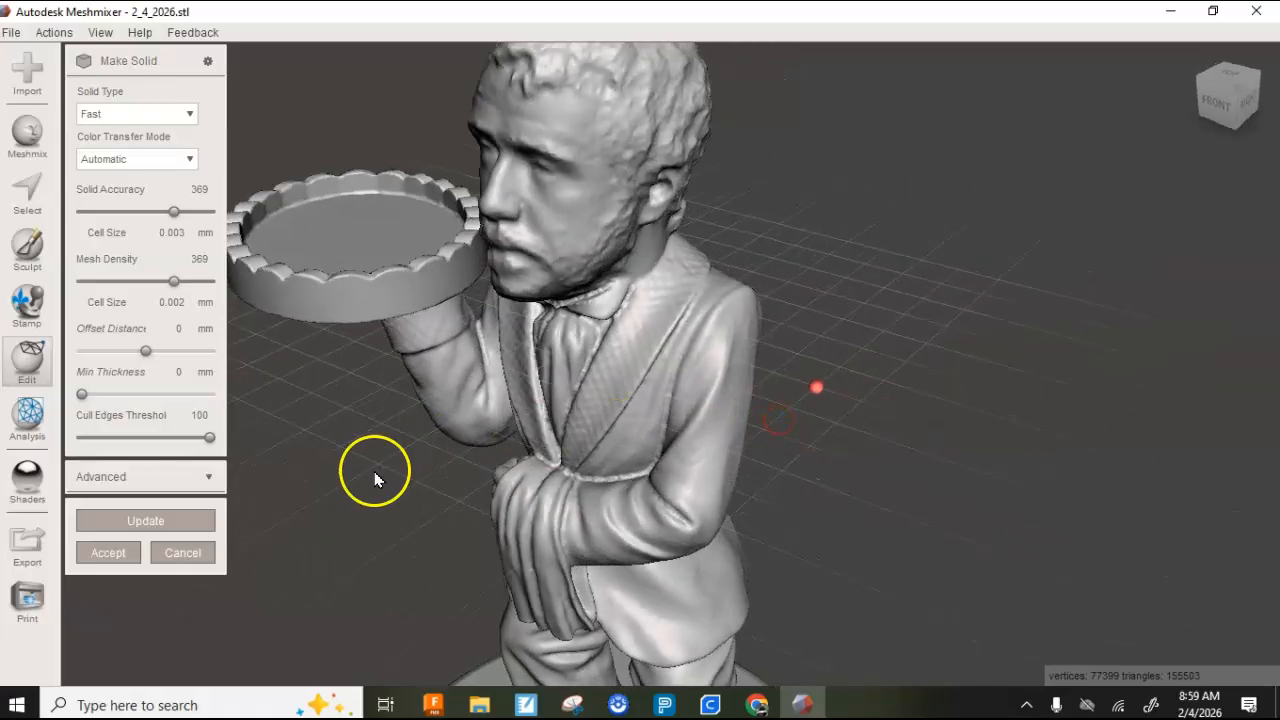
{"action": "left_click", "coordinate": [120, 558]}
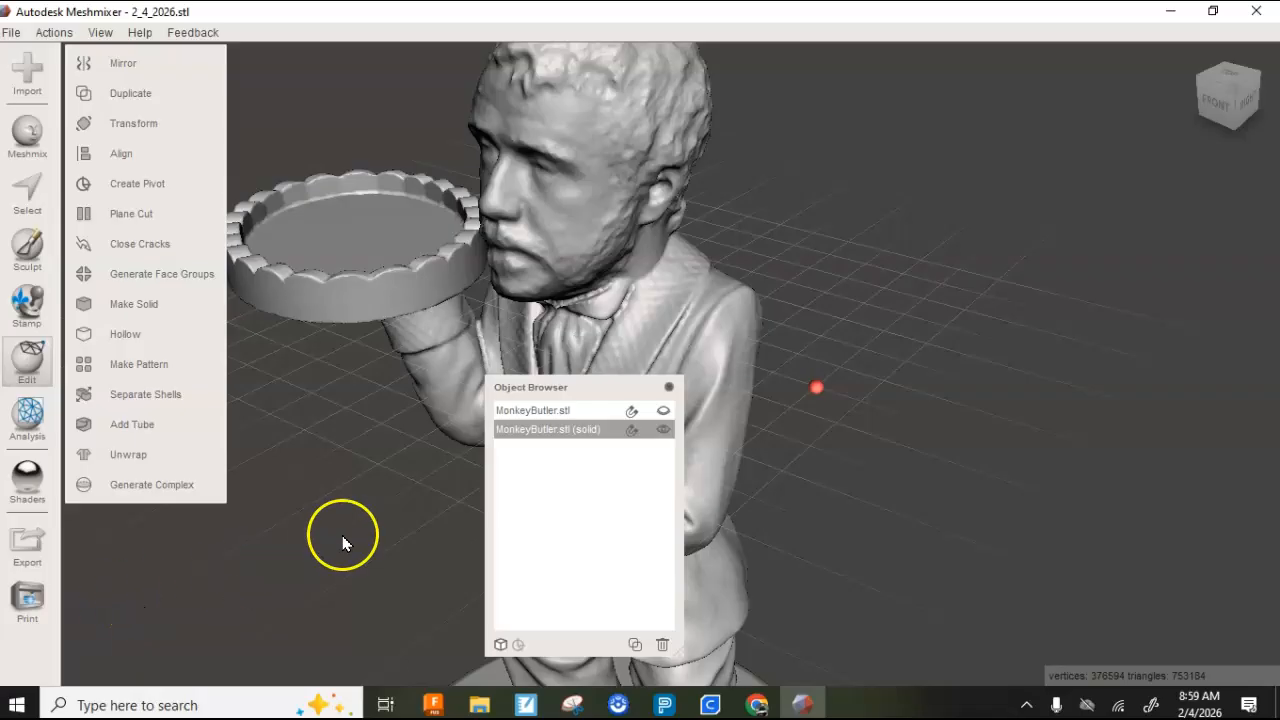
- Compare the two objects, delete the original MonkeyButler.stl, select the solid version, and close the object list
{"action": "left_click", "coordinate": [579, 411]}
{"action": "left_click", "coordinate": [580, 430], "text": "shift"}
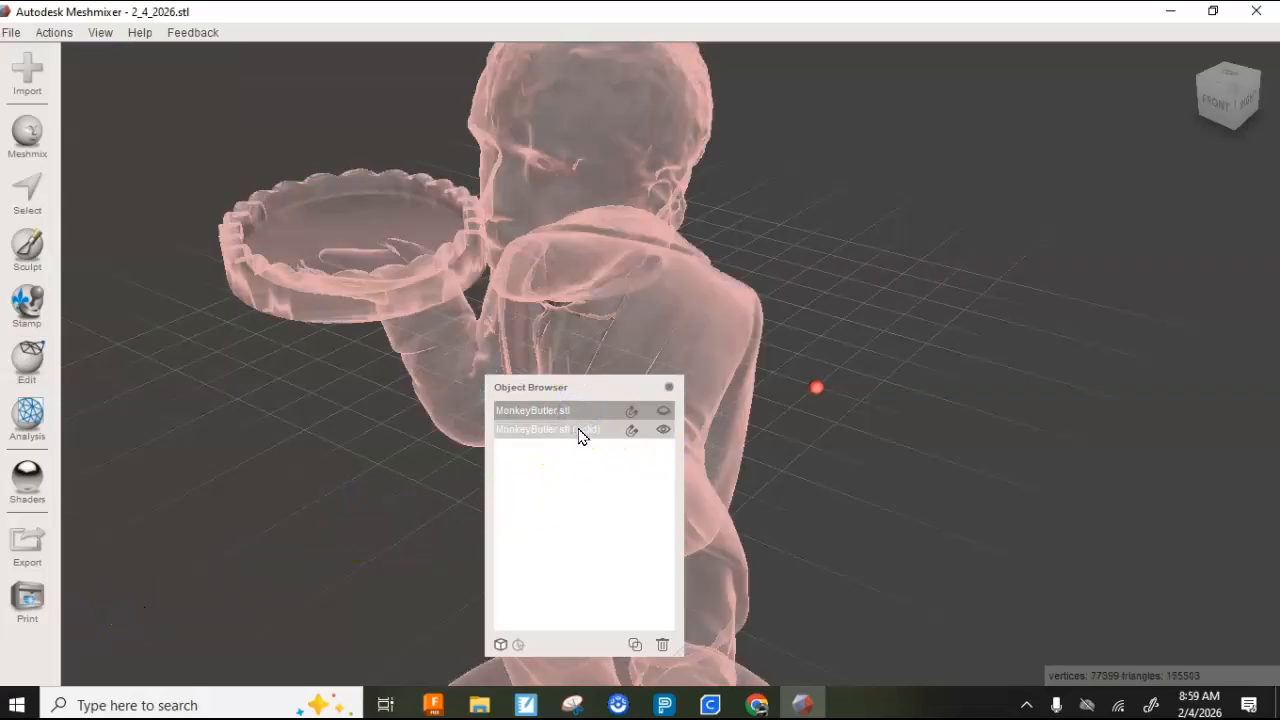
{"action": "left_click", "coordinate": [579, 431]}
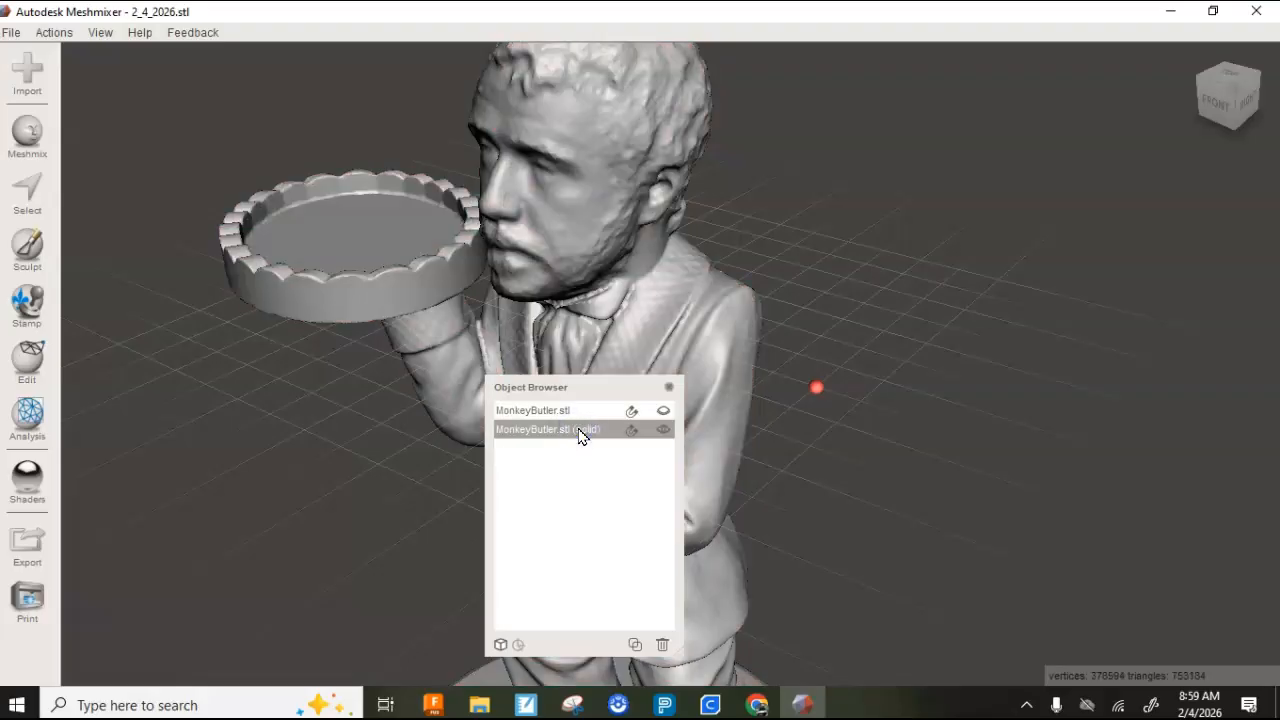
{"action": "left_click", "coordinate": [567, 412]}
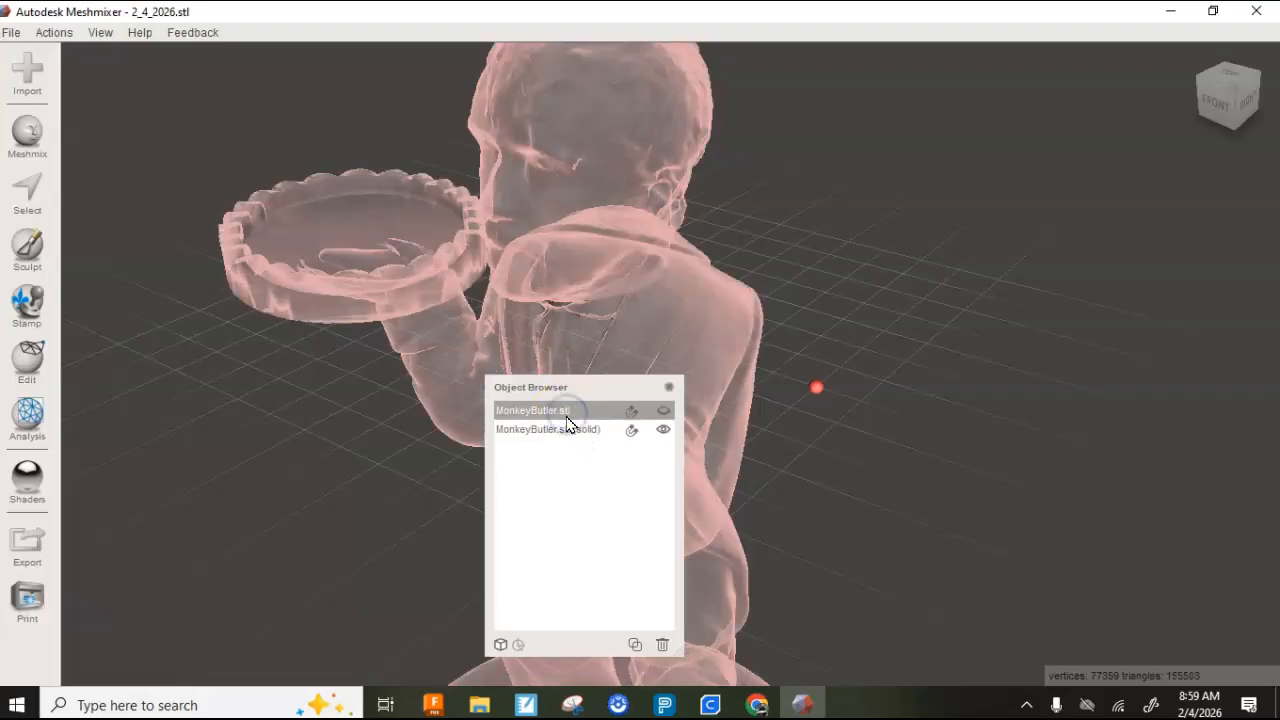
{"action": "left_click", "coordinate": [662, 644]}
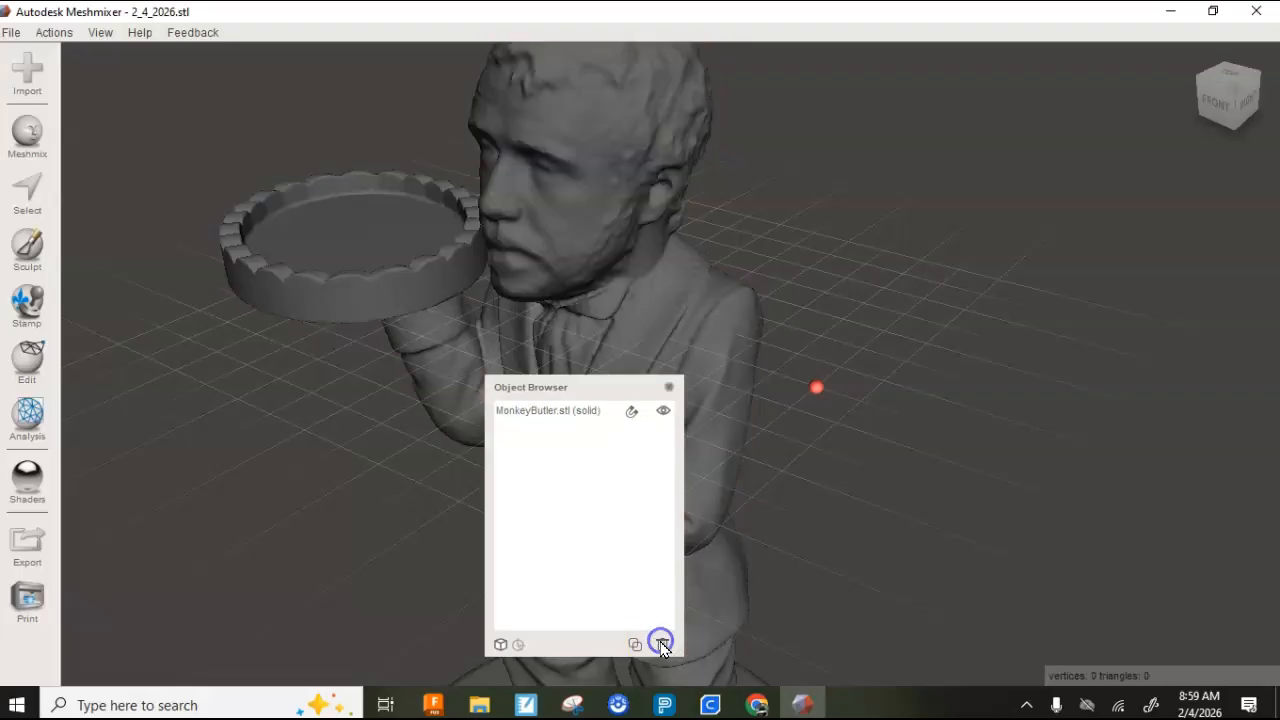
{"action": "left_click", "coordinate": [545, 412]}
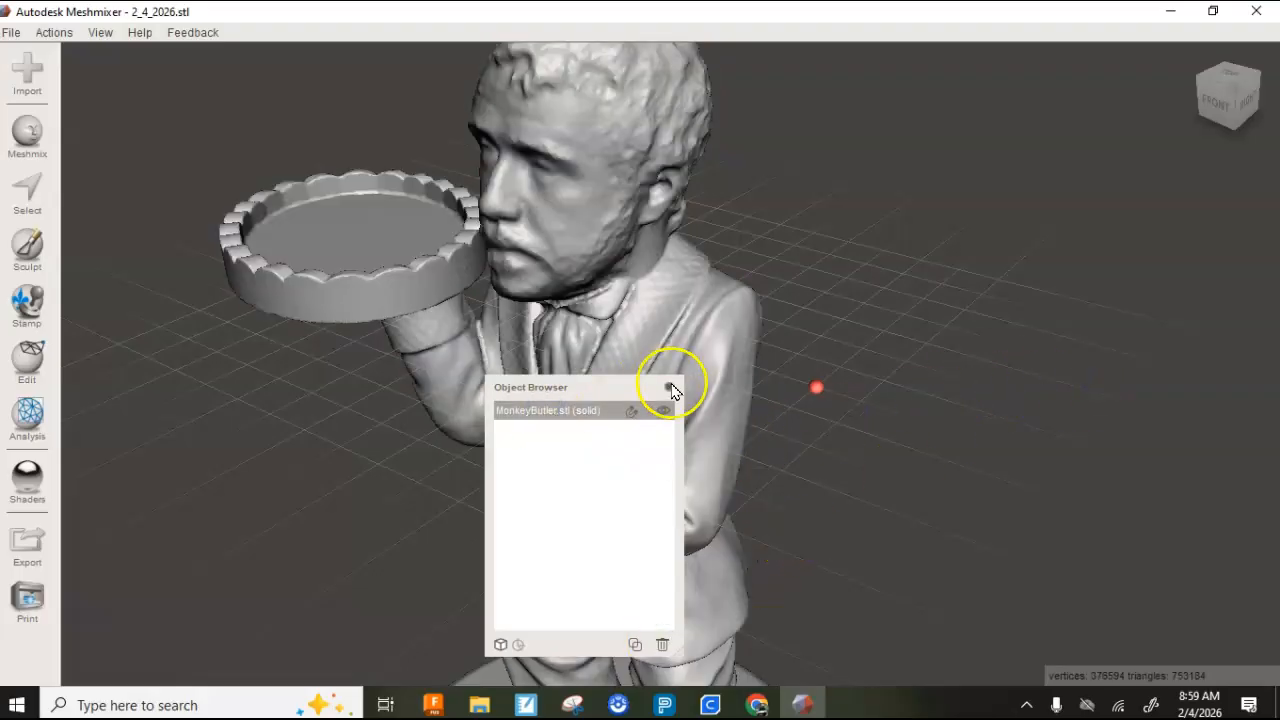
{"action": "left_click", "coordinate": [669, 387]}
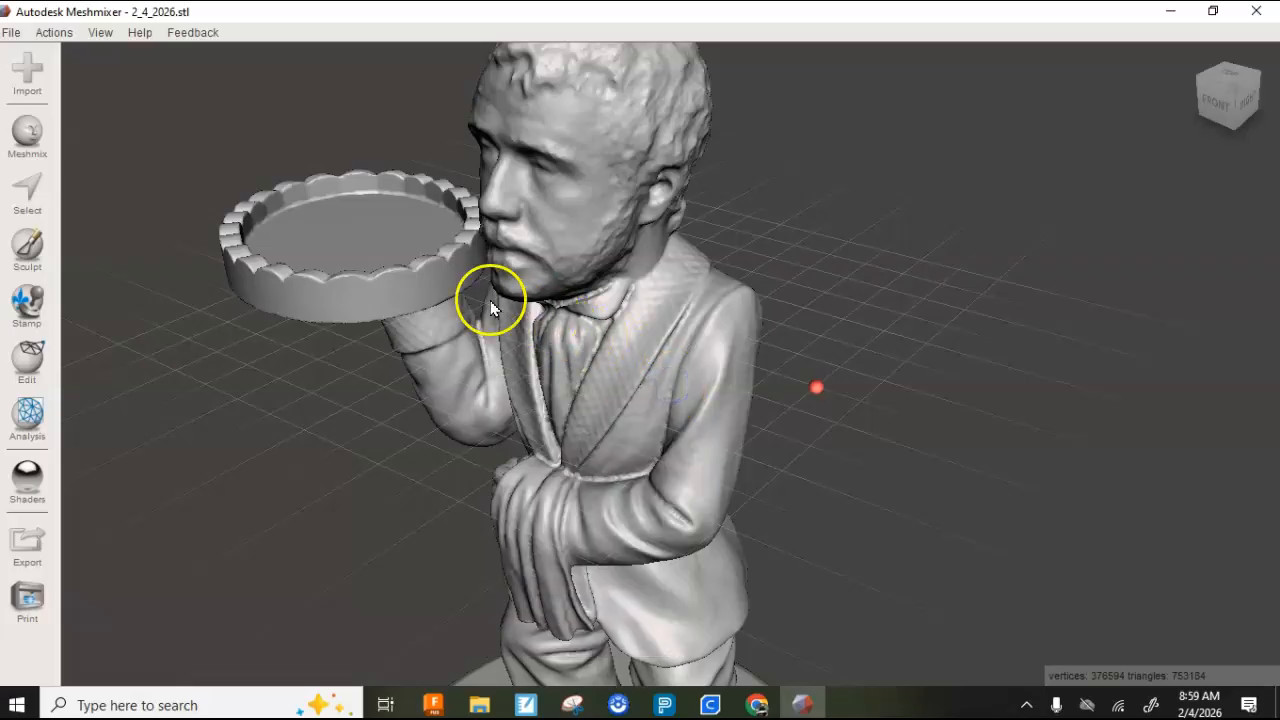
{"action": "left_click", "coordinate": [103, 34]}
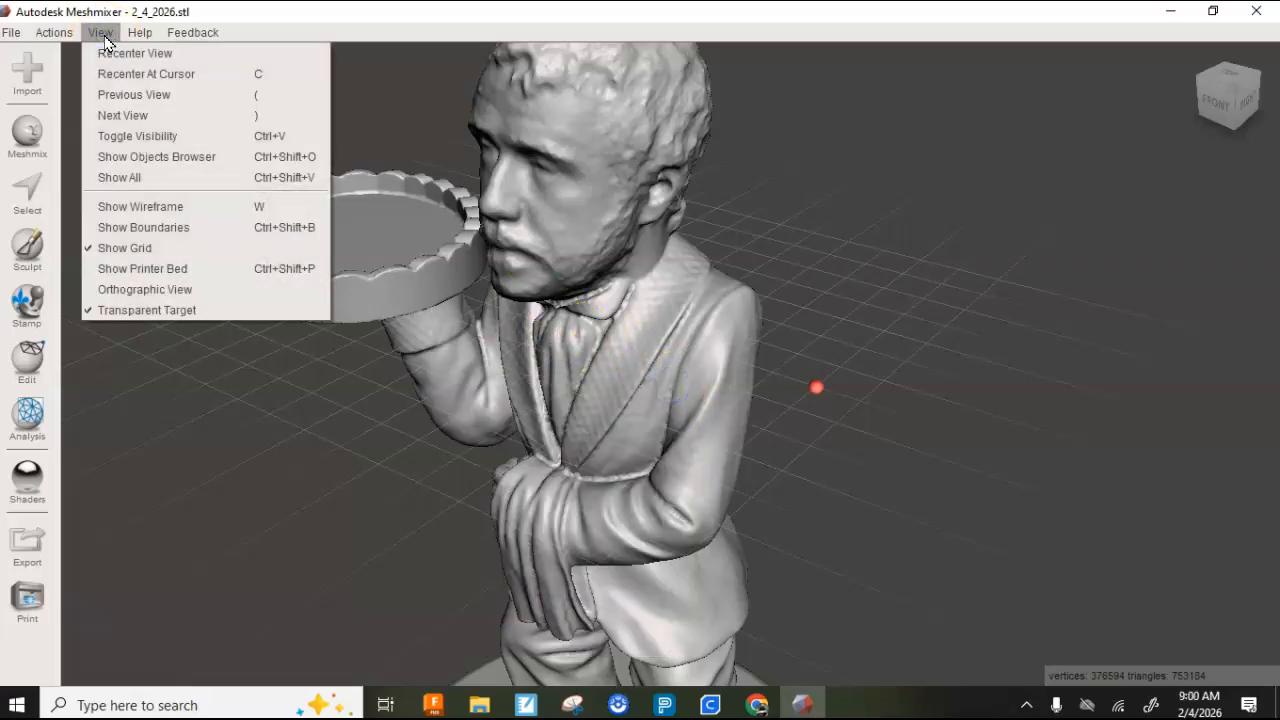
{"action": "left_click", "coordinate": [417, 116]}
- Flatten the small bump on the jacket's upper back using the Flatten brush at size 55, finishing at strength 29
{"action": "right_click_drag", "start_coordinate": [679, 310], "coordinate": [748, 279]}
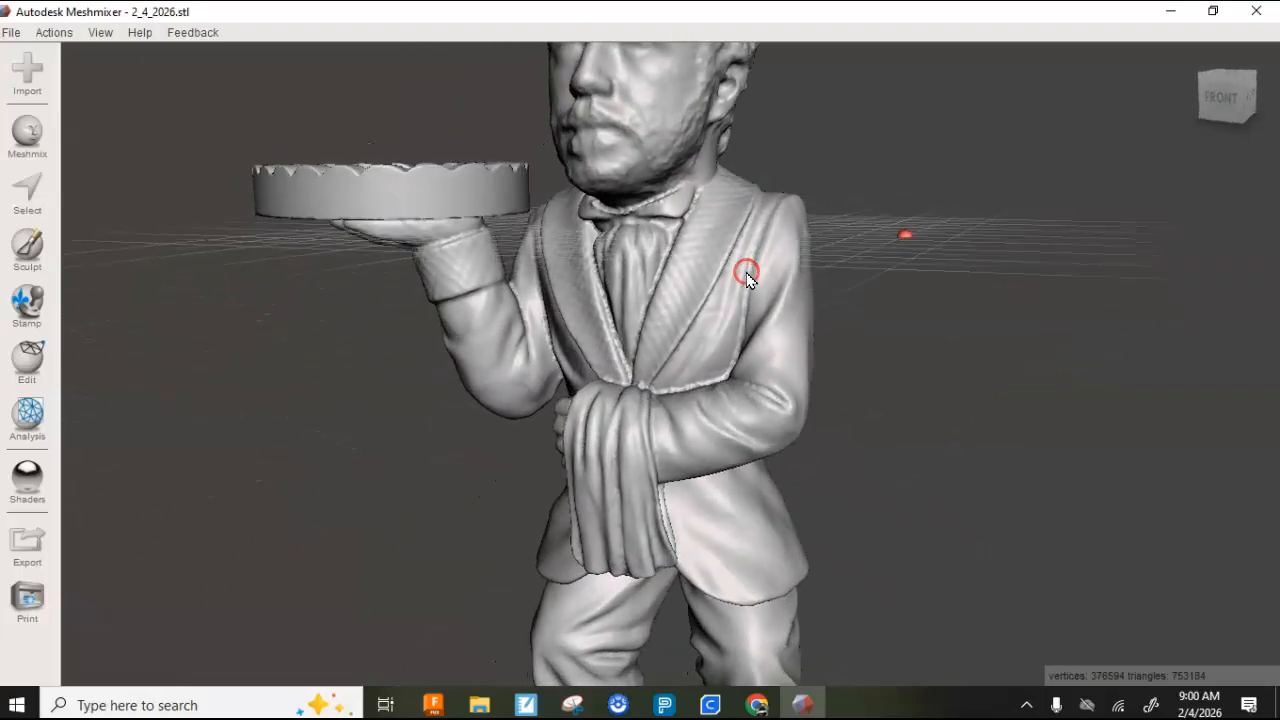
{"action": "scroll", "coordinate": [590, 176], "scroll_direction": "down", "scroll_amount": 3}
{"action": "right_click_drag", "start_coordinate": [649, 294], "coordinate": [327, 283]}
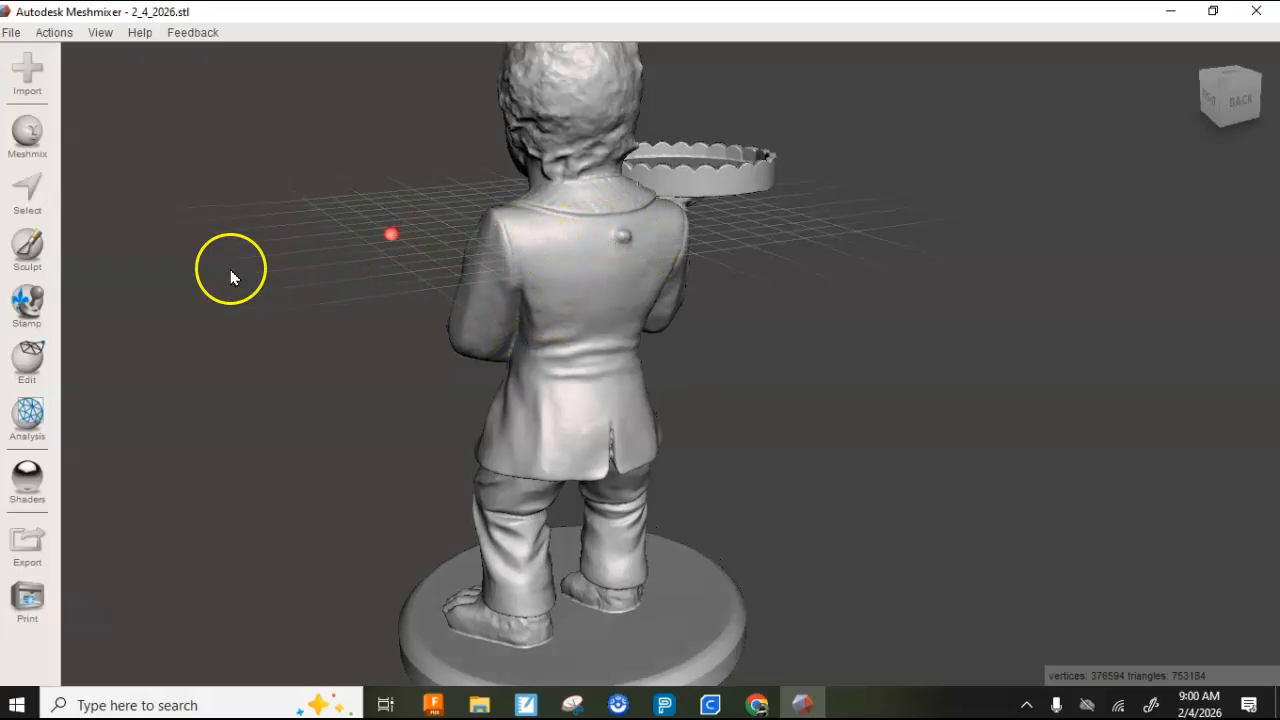
{"action": "left_click", "coordinate": [27, 248]}
{"action": "mouse_move", "coordinate": [183, 108]}
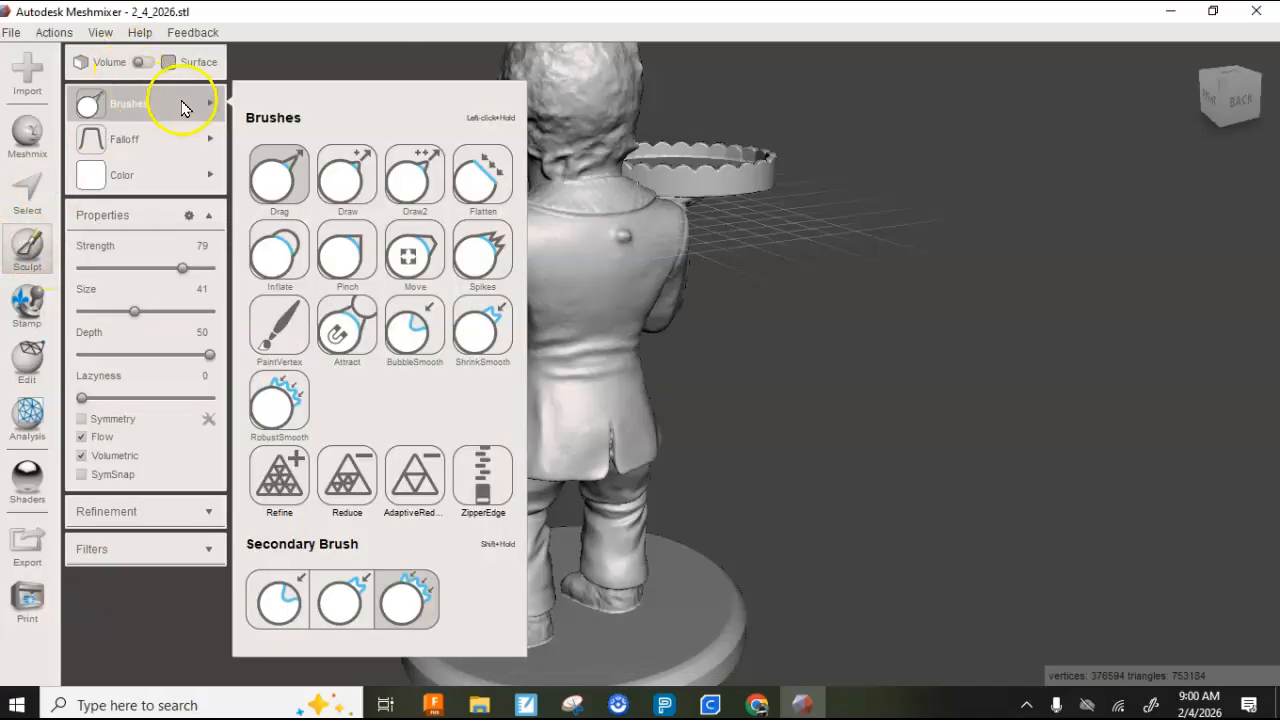
{"action": "left_click", "coordinate": [474, 180]}
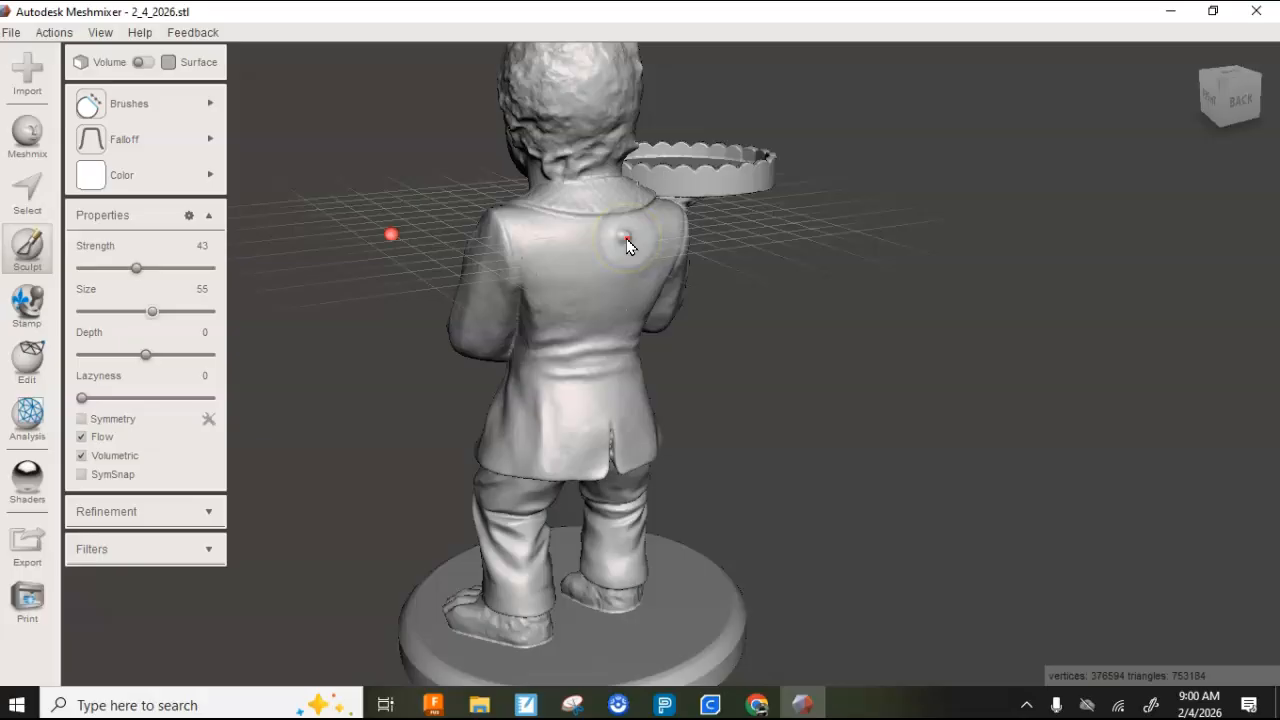
{"action": "right_click_drag", "start_coordinate": [624, 295], "coordinate": [646, 323]}
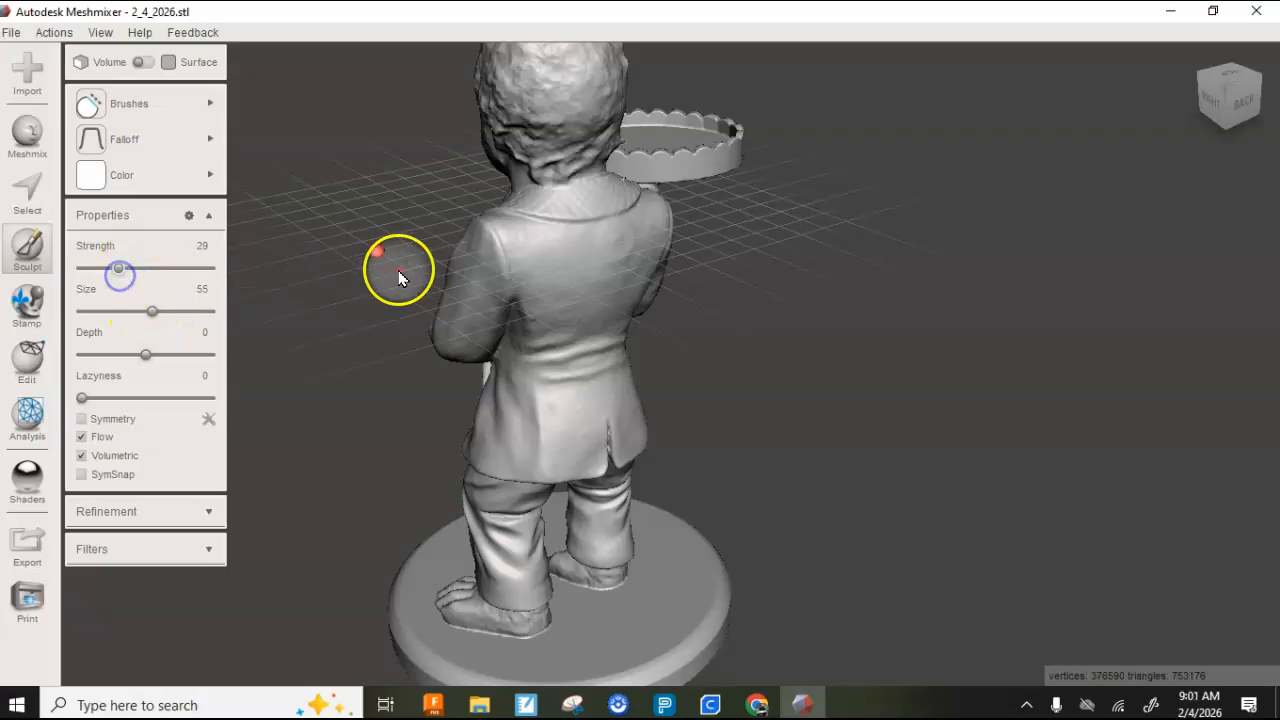
{"action": "left_click_drag", "start_coordinate": [602, 261], "coordinate": [604, 261]}
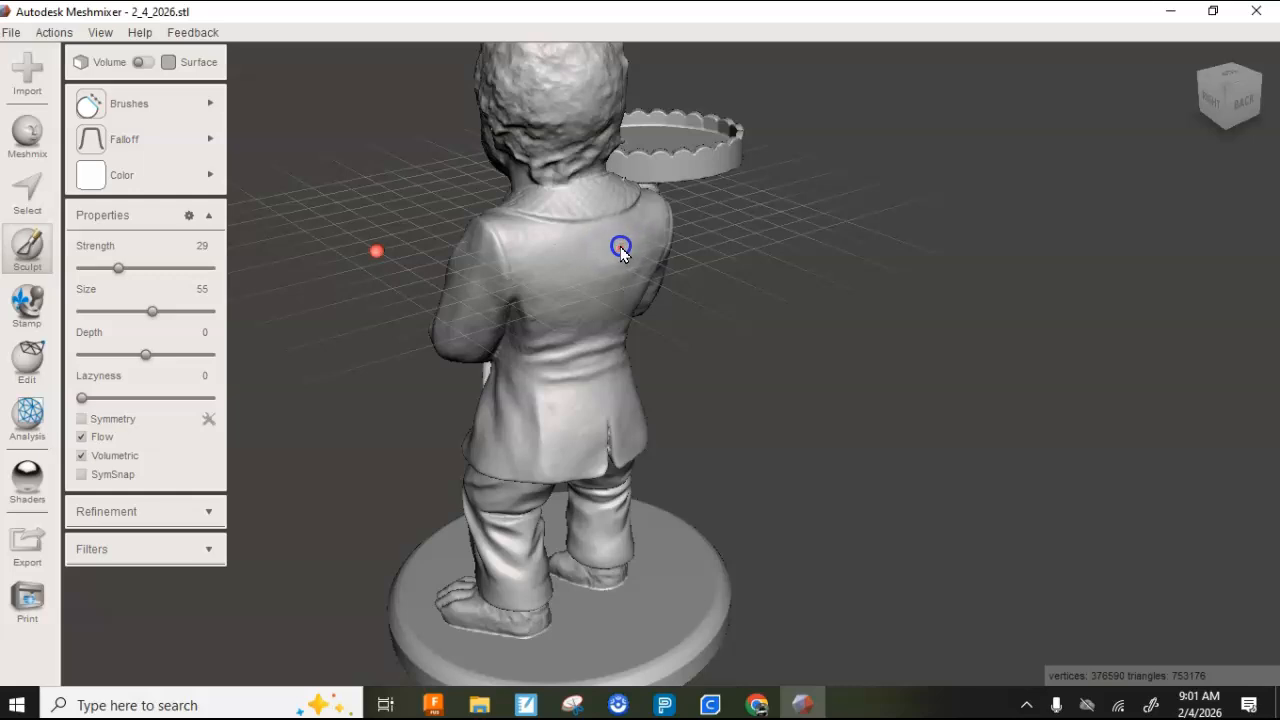
- Switch the sculpting brush to RobustSmooth and set its size to 23, with strength 46 and depth 20
{"action": "right_click_drag", "start_coordinate": [600, 316], "coordinate": [842, 300]}
{"action": "right_click_drag", "start_coordinate": [543, 294], "coordinate": [613, 251]}
{"action": "scroll", "coordinate": [586, 251], "scroll_direction": "up", "scroll_amount": 3}
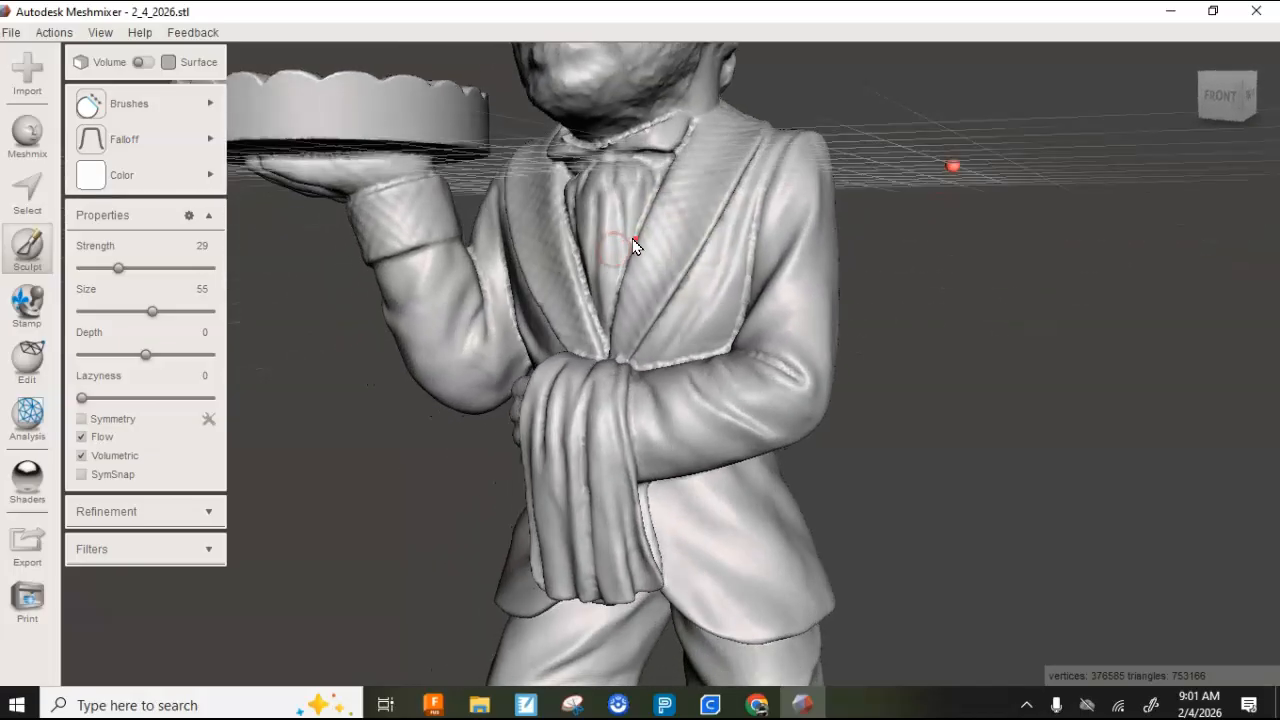
{"action": "scroll", "coordinate": [644, 235], "scroll_direction": "up", "scroll_amount": 2}
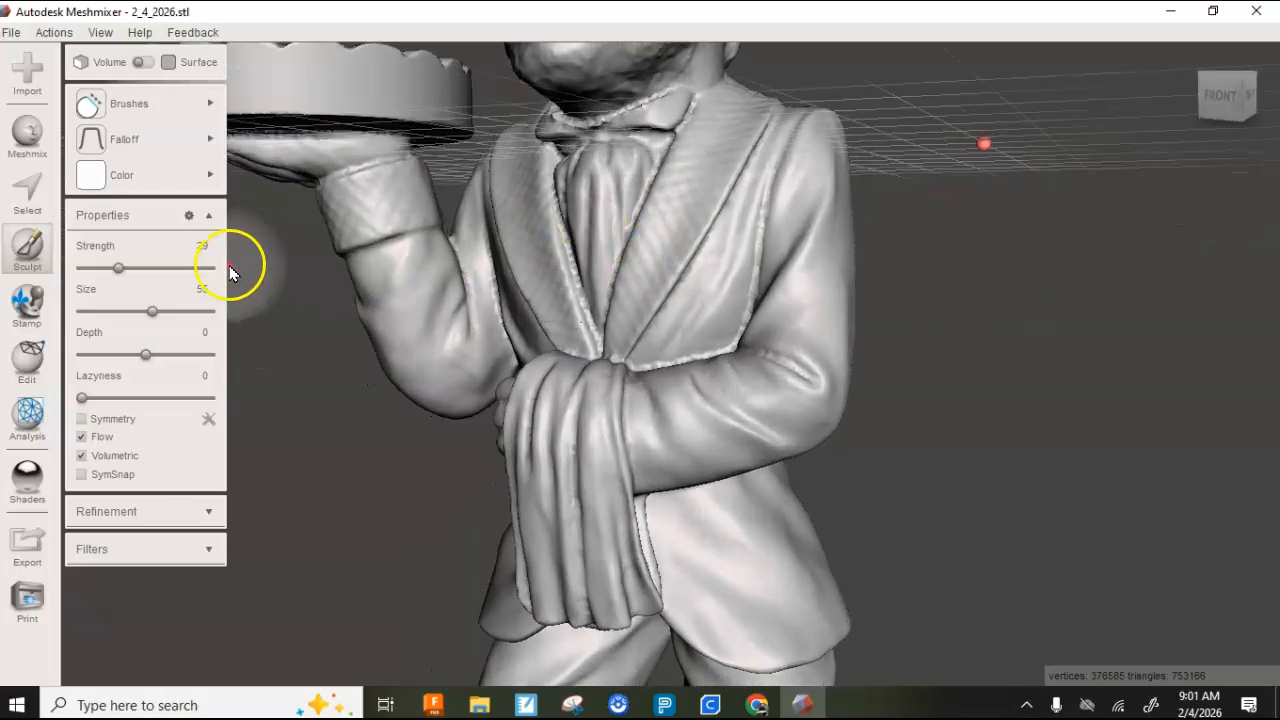
{"action": "mouse_move", "coordinate": [70, 185]}
{"action": "mouse_move", "coordinate": [137, 117]}
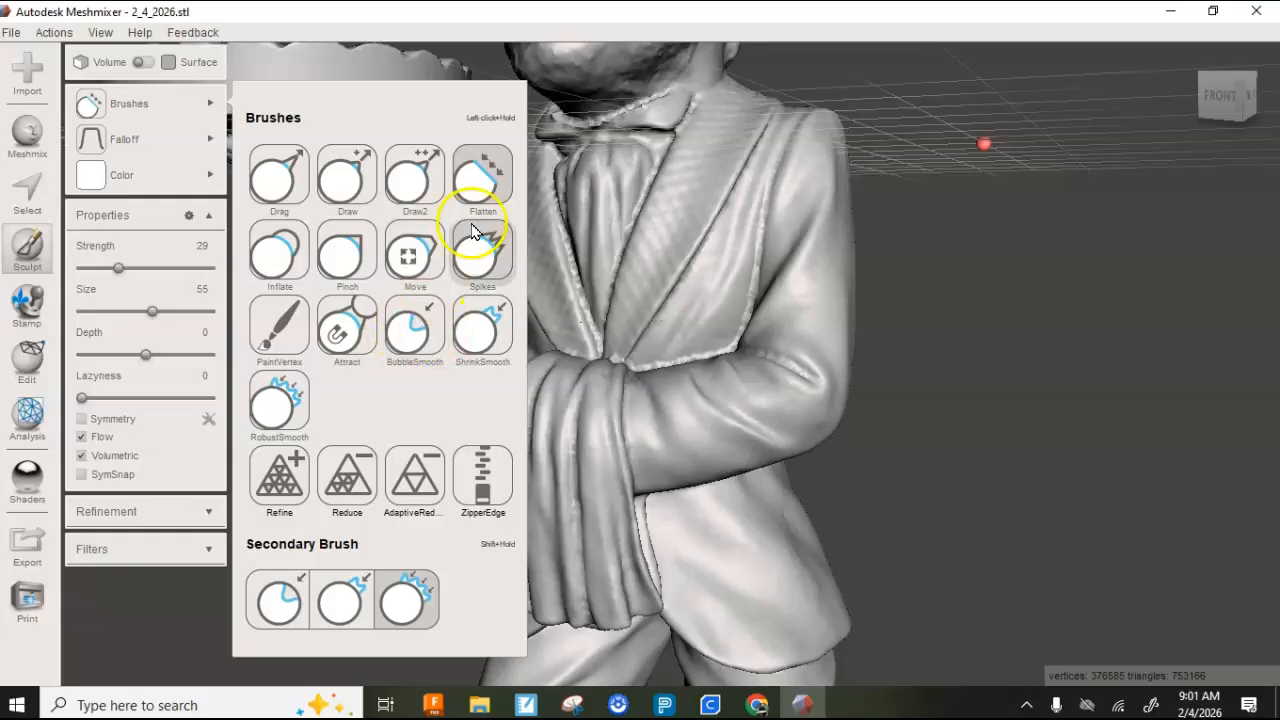
{"action": "left_click", "coordinate": [279, 400]}
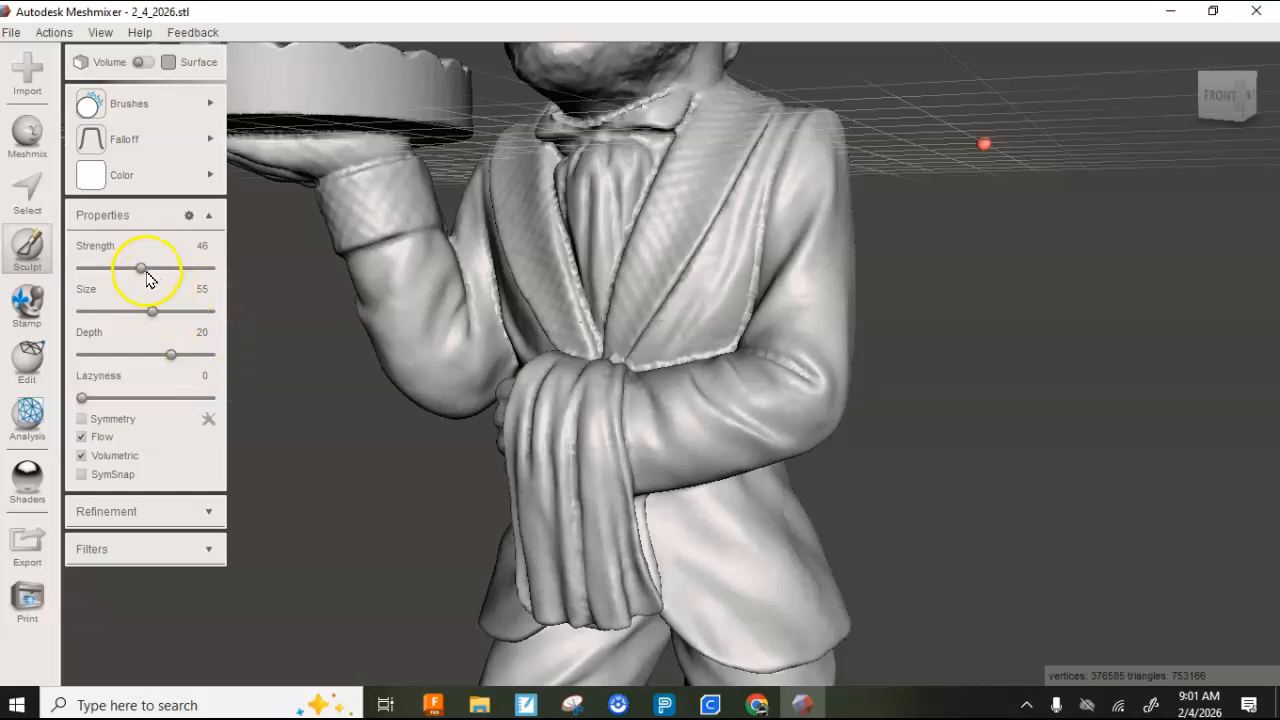
{"action": "mouse_move", "coordinate": [166, 92]}
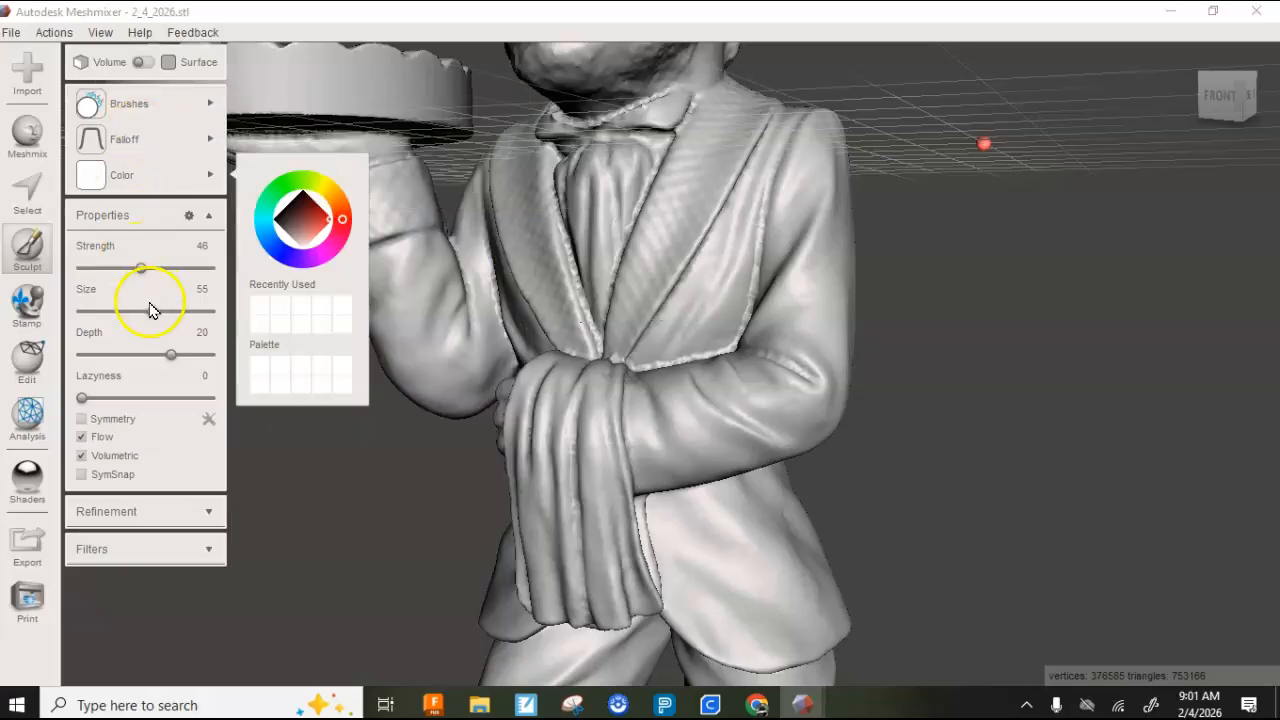
{"action": "left_click_drag", "start_coordinate": [155, 318], "coordinate": [129, 331]}
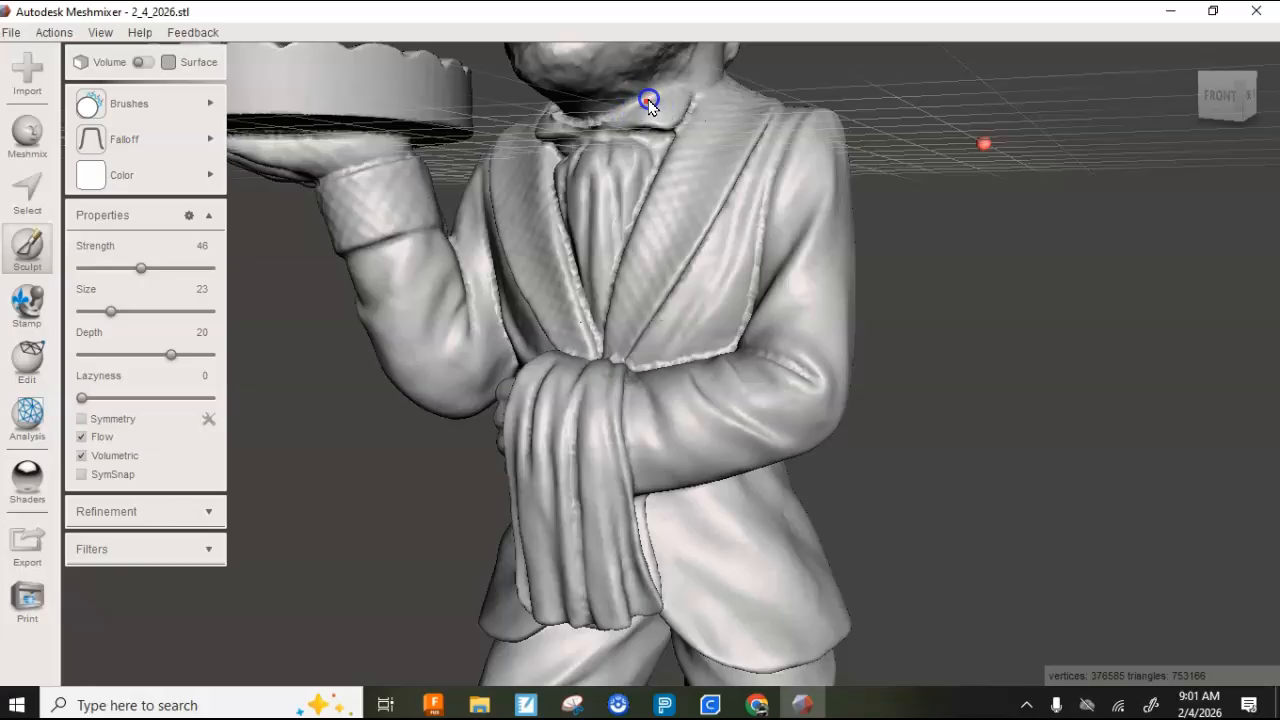
- Smooth the rough spots around the bow tie and shirt collar under the chin with the RobustSmooth brush
{"action": "right_click_drag", "start_coordinate": [644, 132], "coordinate": [702, 123]}
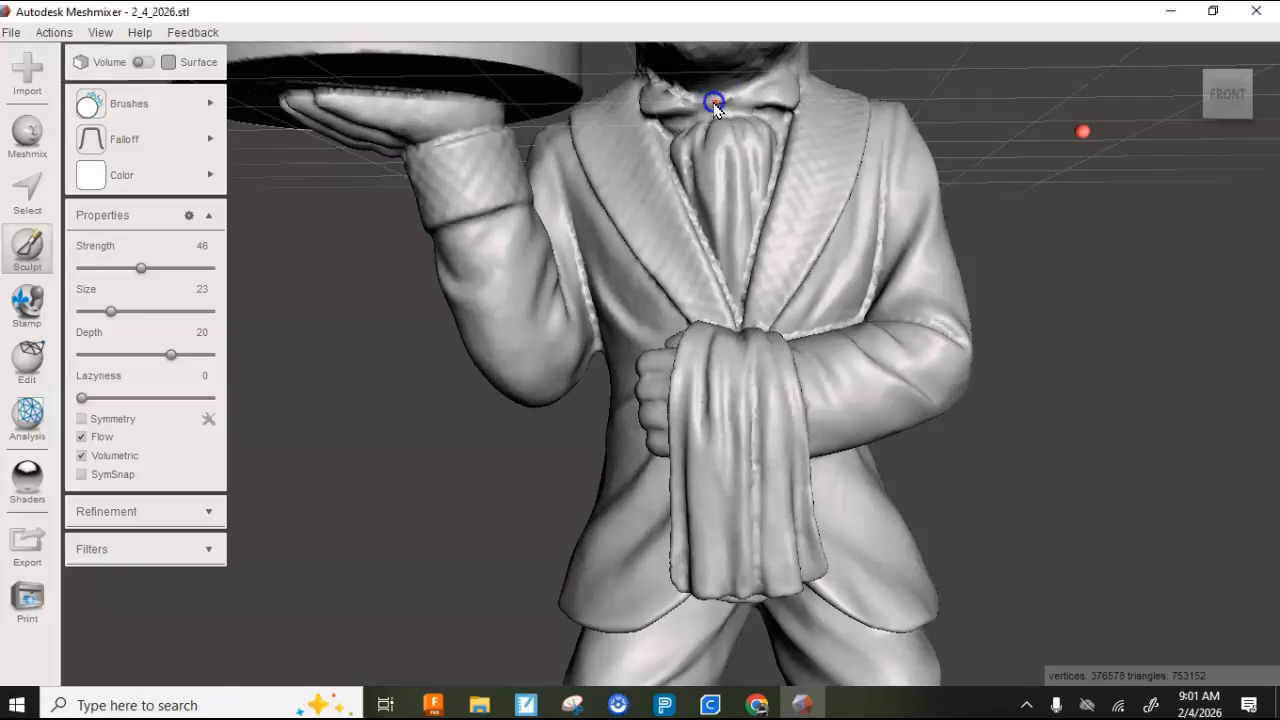
{"action": "right_click_drag", "start_coordinate": [725, 104], "coordinate": [790, 167]}
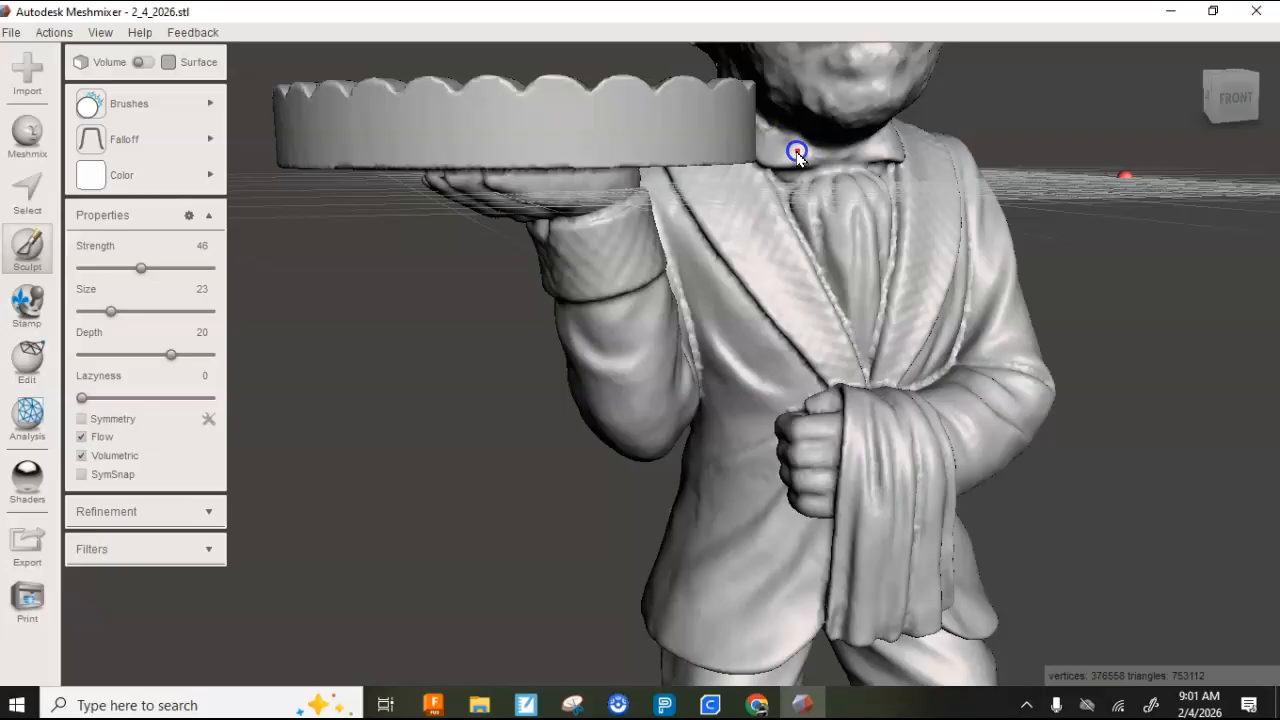
{"action": "right_click_drag", "start_coordinate": [810, 157], "coordinate": [890, 287]}
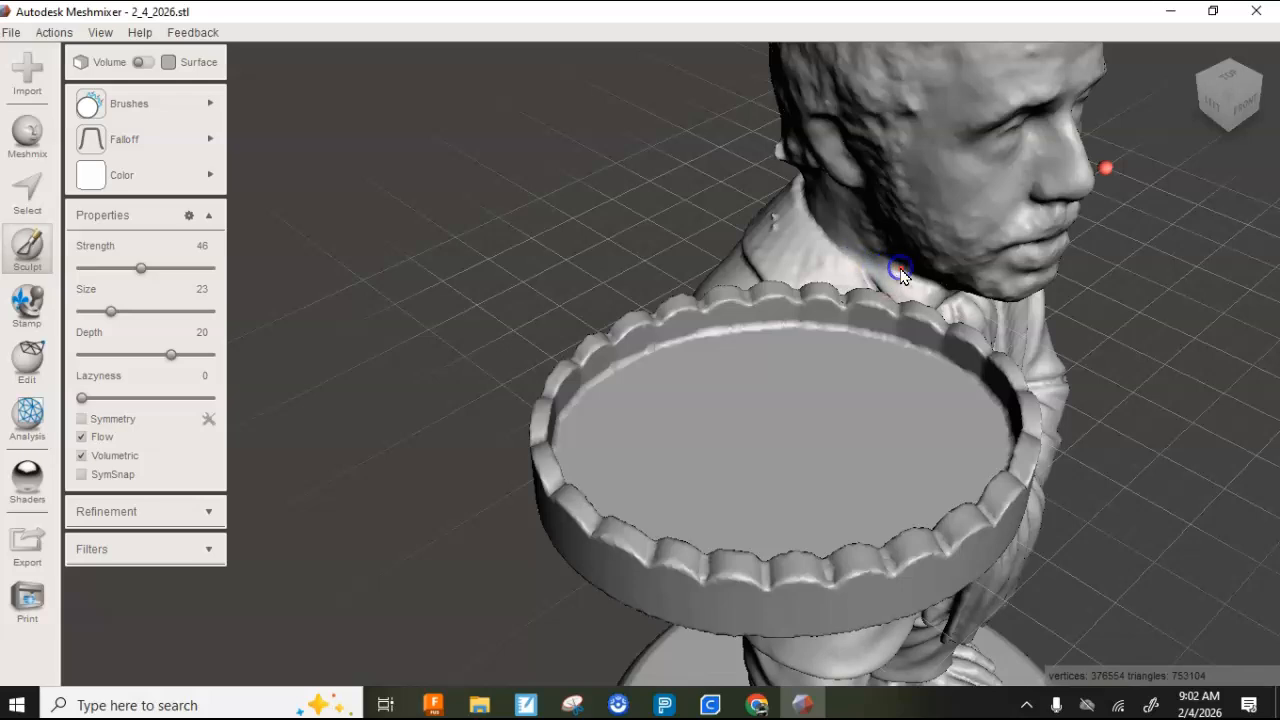
- Smooth away the small bumps on the jacket collar above the shoulder of the tray arm
{"action": "right_click_drag", "start_coordinate": [848, 262], "coordinate": [914, 280]}
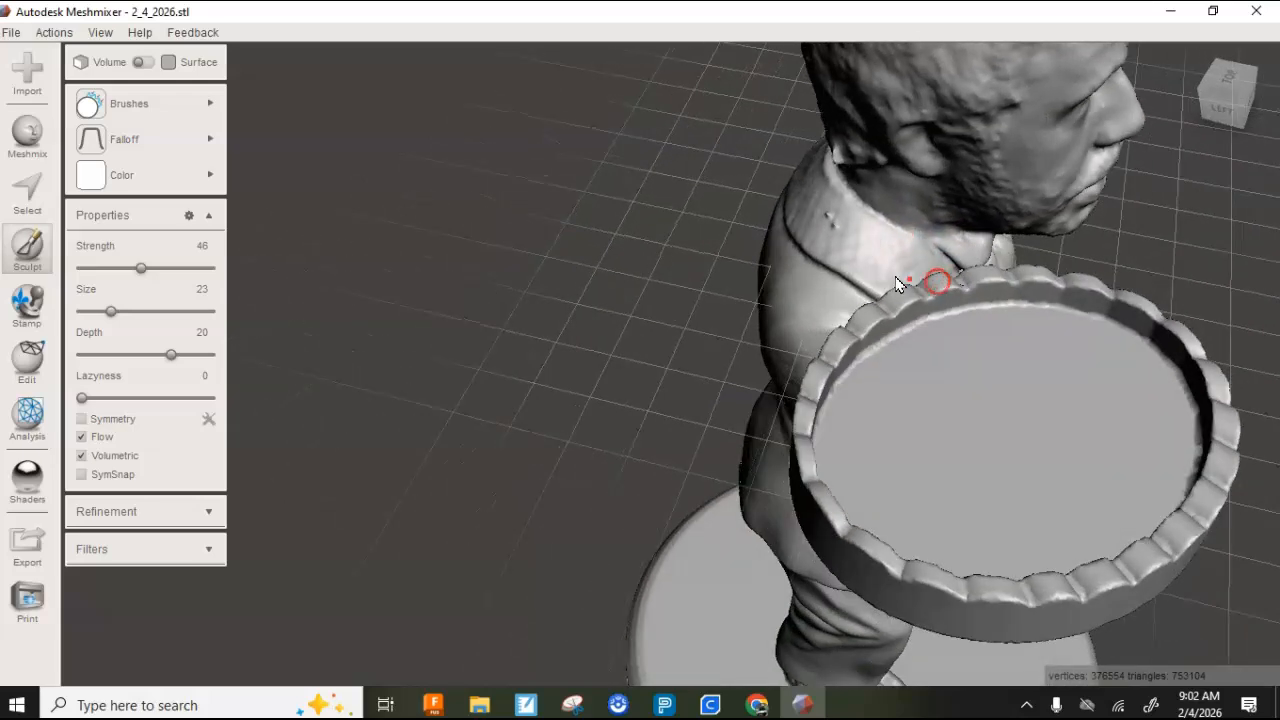
{"action": "left_click_drag", "start_coordinate": [819, 233], "coordinate": [843, 234]}
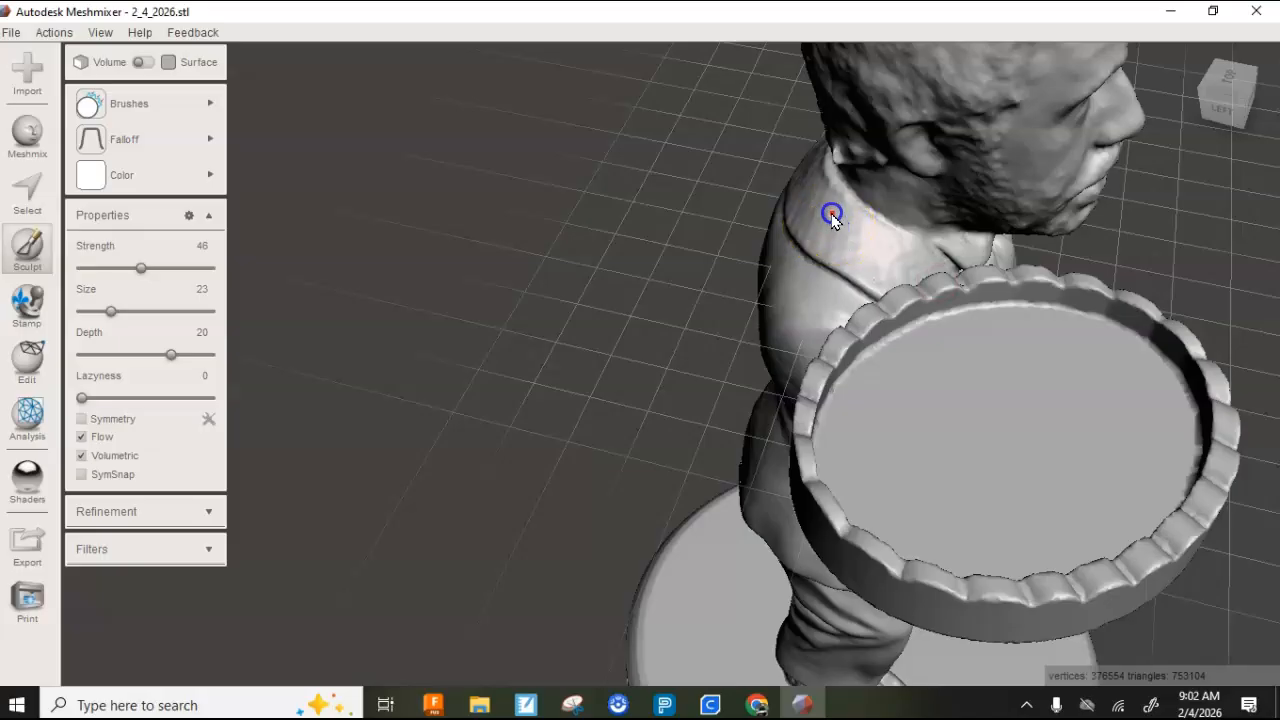
{"action": "right_click_drag", "start_coordinate": [835, 228], "coordinate": [1029, 192]}
{"action": "left_click", "coordinate": [877, 214]}
{"action": "left_click_drag", "start_coordinate": [877, 214], "coordinate": [835, 128]}
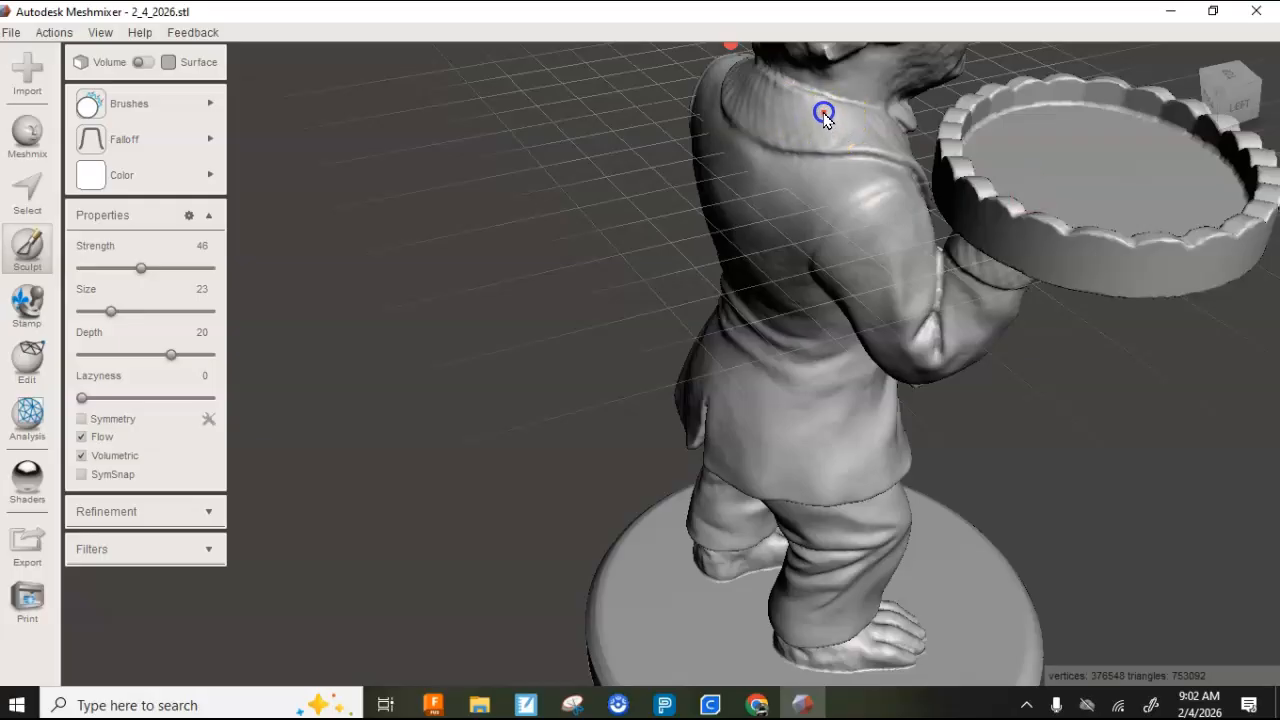
- Smooth the back and sides of the jacket collar and its transition to the neck
{"action": "right_click_drag", "start_coordinate": [828, 132], "coordinate": [869, 106]}
{"action": "right_click_drag", "start_coordinate": [557, 177], "coordinate": [651, 183]}
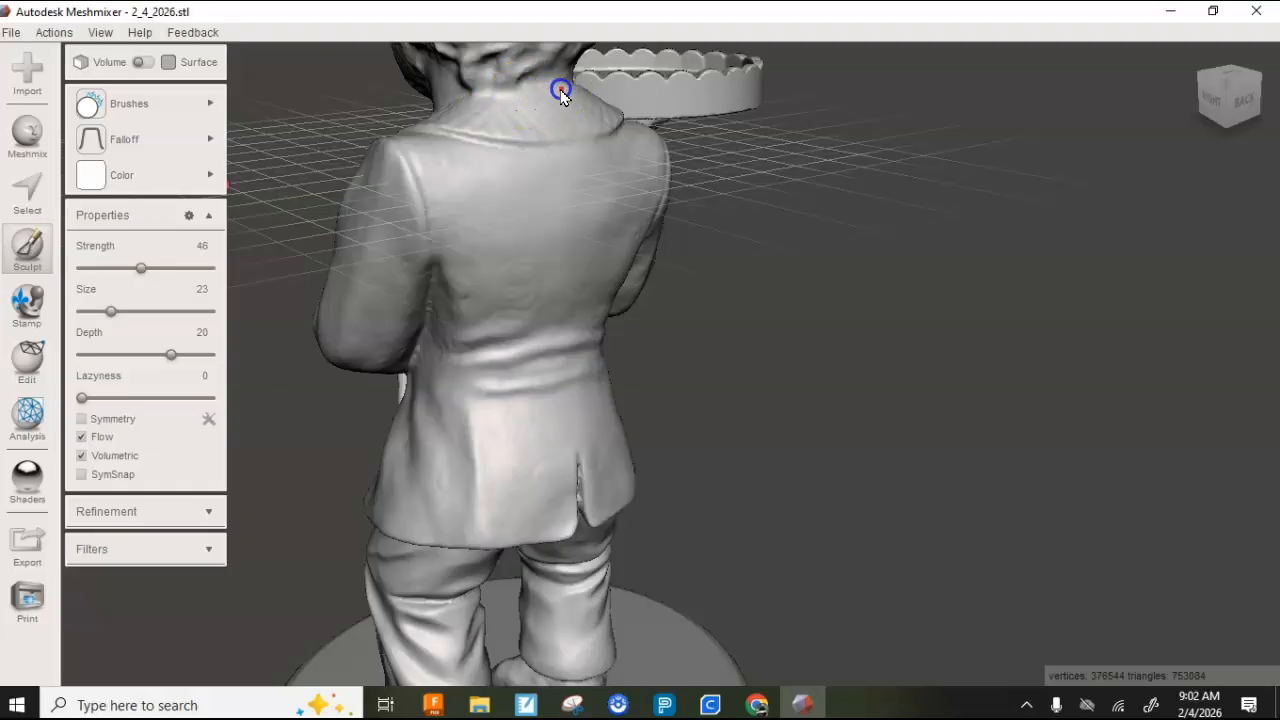
{"action": "right_click_drag", "start_coordinate": [537, 97], "coordinate": [491, 134]}
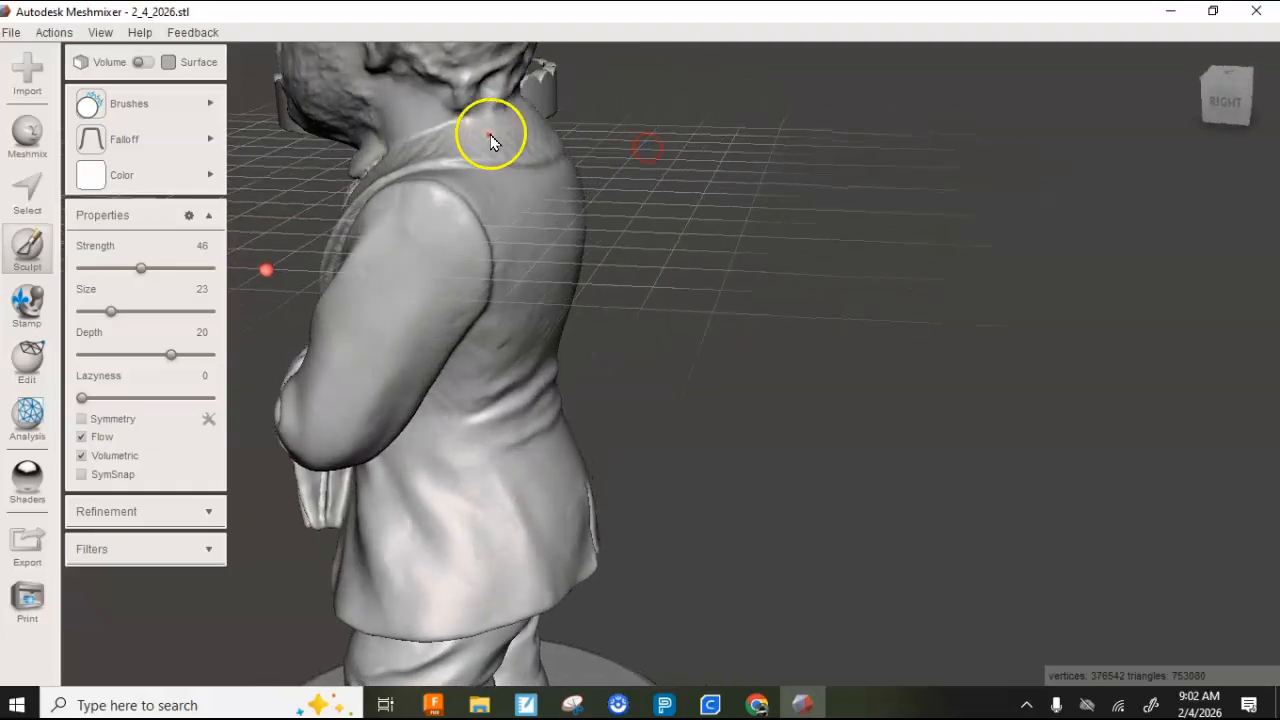
{"action": "right_click_drag", "start_coordinate": [535, 172], "coordinate": [918, 250]}
{"action": "right_click_drag", "start_coordinate": [645, 234], "coordinate": [777, 221]}
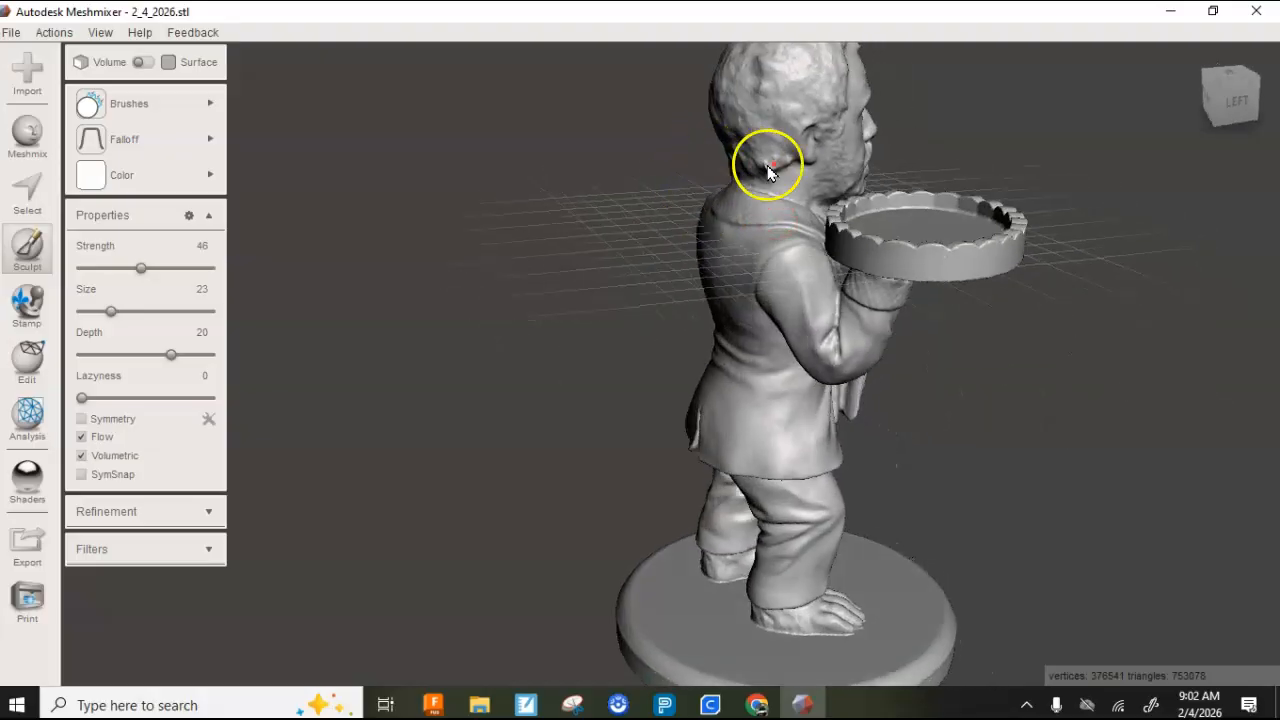
{"action": "scroll", "coordinate": [766, 140], "scroll_direction": "up", "scroll_amount": 3}
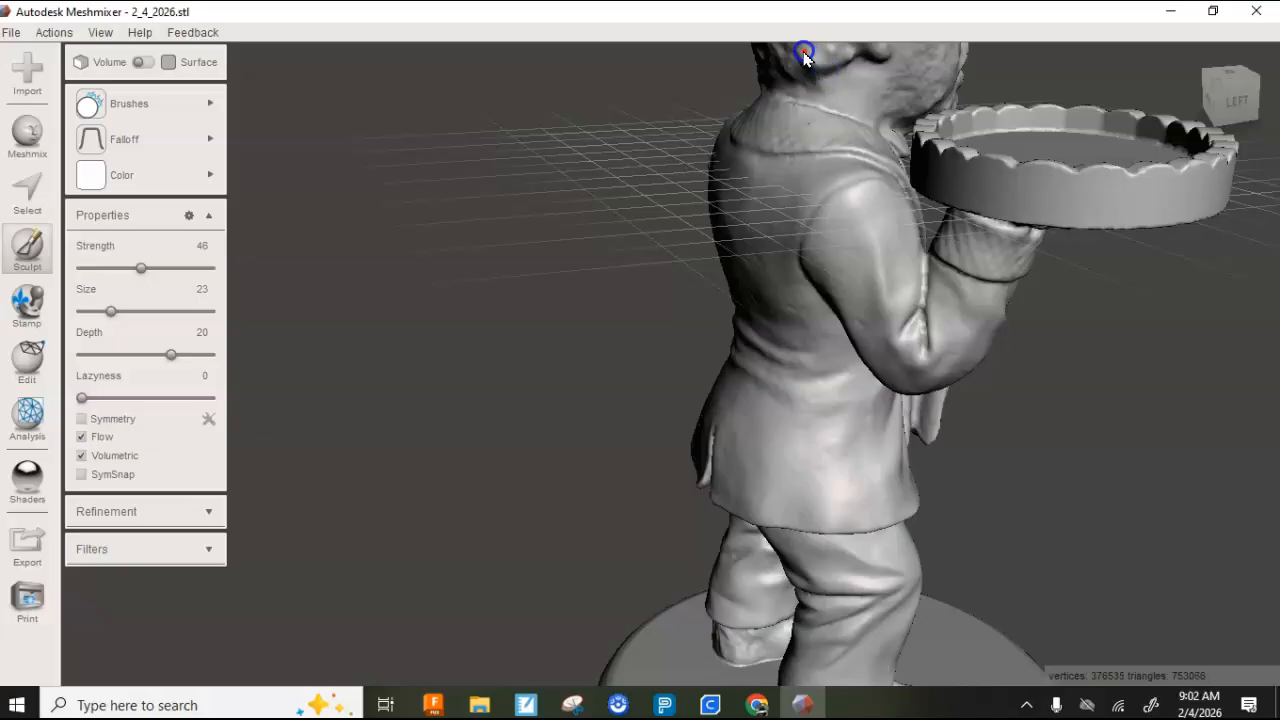
- Inspect the figure's head, collar, and jacket from above, the sides, and the front for remaining surface flaws
{"action": "right_click_drag", "start_coordinate": [830, 85], "coordinate": [610, 175]}
{"action": "right_click_drag", "start_coordinate": [837, 191], "coordinate": [615, 232]}
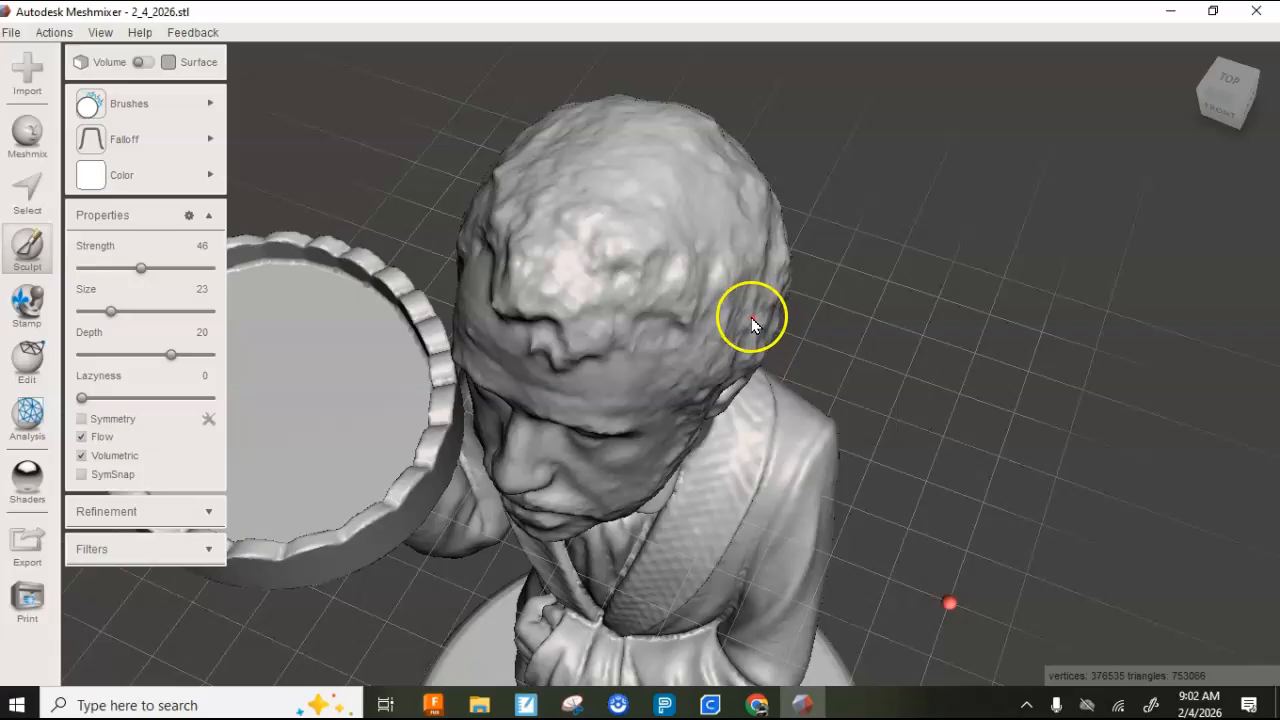
{"action": "mouse_move", "coordinate": [817, 451]}
{"action": "right_mouse_down"}
{"action": "mouse_move", "coordinate": [680, 371]}
{"action": "mouse_move", "coordinate": [631, 311]}
{"action": "mouse_move", "coordinate": [463, 274]}
{"action": "mouse_move", "coordinate": [425, 320]}
{"action": "mouse_move", "coordinate": [606, 380]}
{"action": "mouse_move", "coordinate": [734, 289]}
{"action": "mouse_move", "coordinate": [689, 320]}
{"action": "right_mouse_up"}
{"action": "scroll", "coordinate": [660, 350], "scroll_direction": "up", "scroll_amount": 3}
{"action": "scroll", "coordinate": [659, 346], "scroll_direction": "down", "scroll_amount": 5}
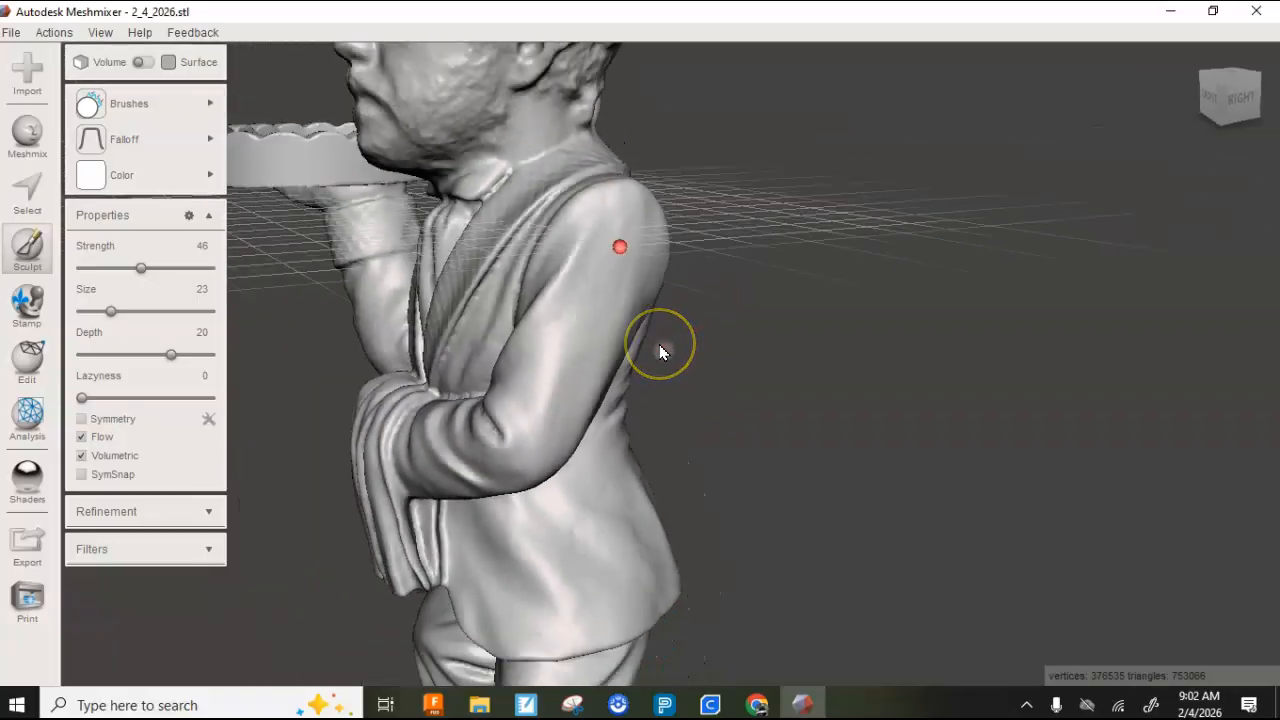
{"action": "right_click_drag", "start_coordinate": [621, 350], "coordinate": [851, 402]}
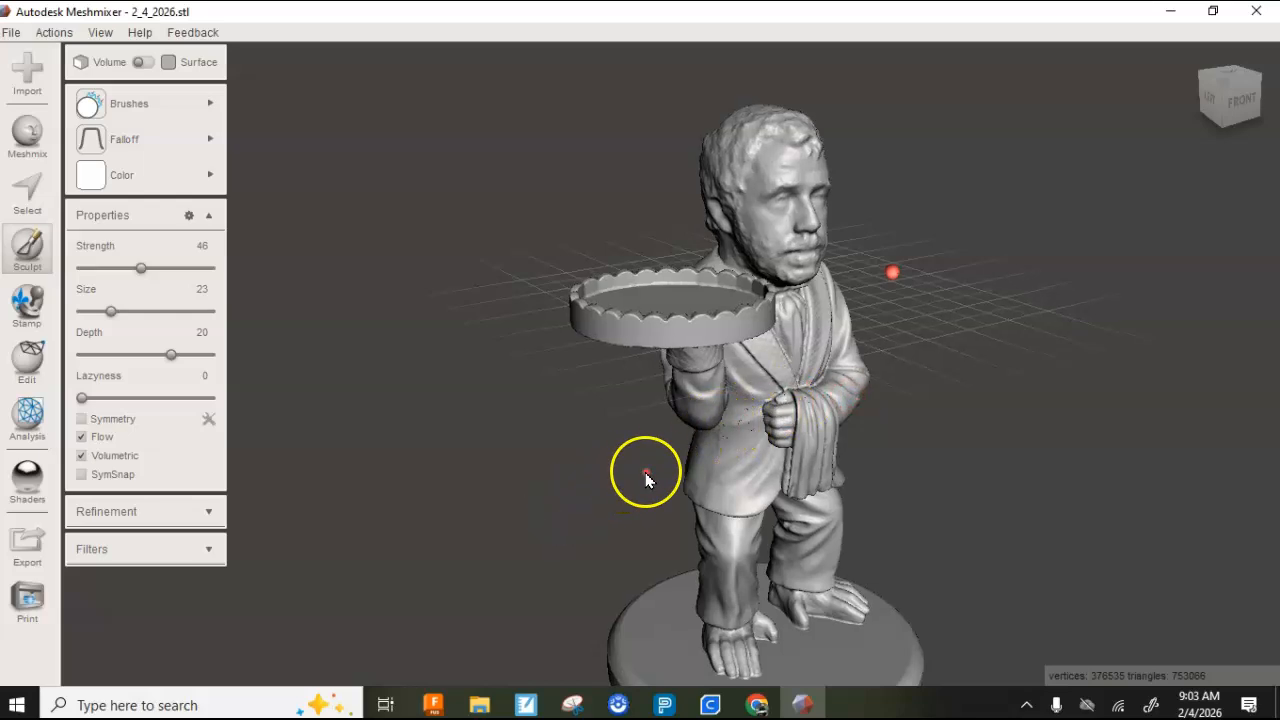
{"action": "right_click_drag", "start_coordinate": [634, 509], "coordinate": [553, 453]}
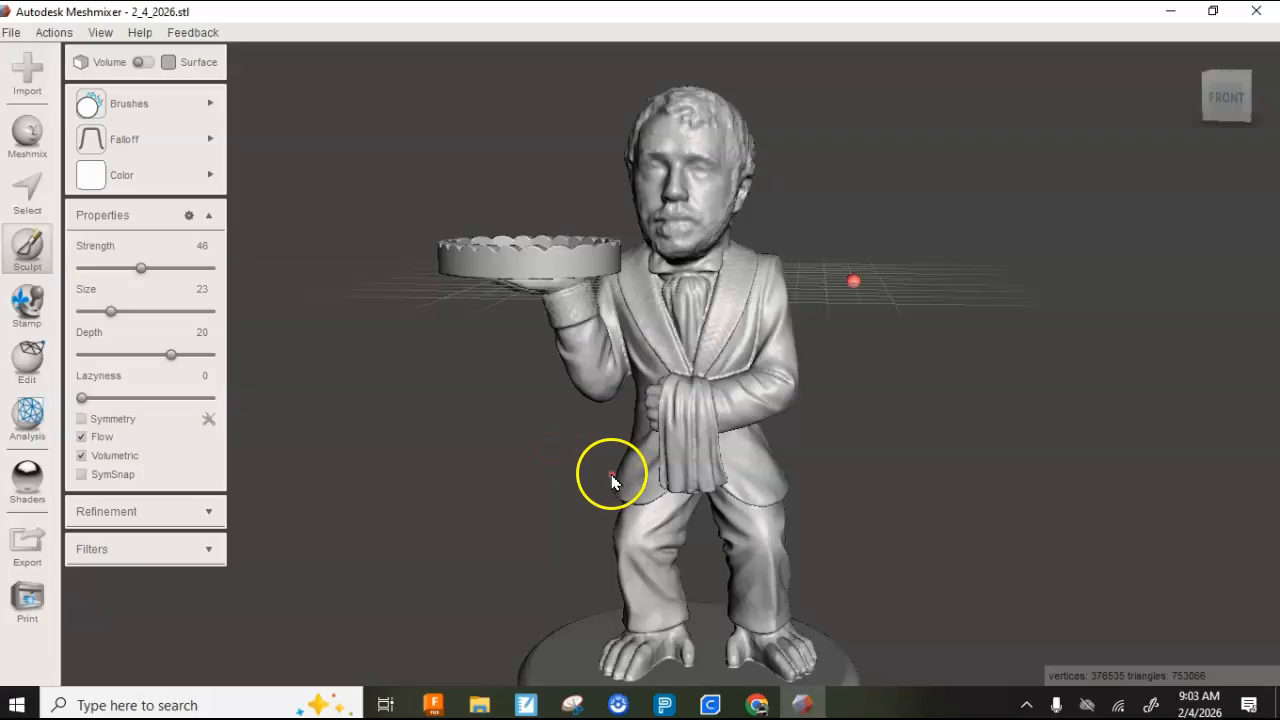
{"action": "right_click_drag", "start_coordinate": [723, 457], "coordinate": [512, 490]}
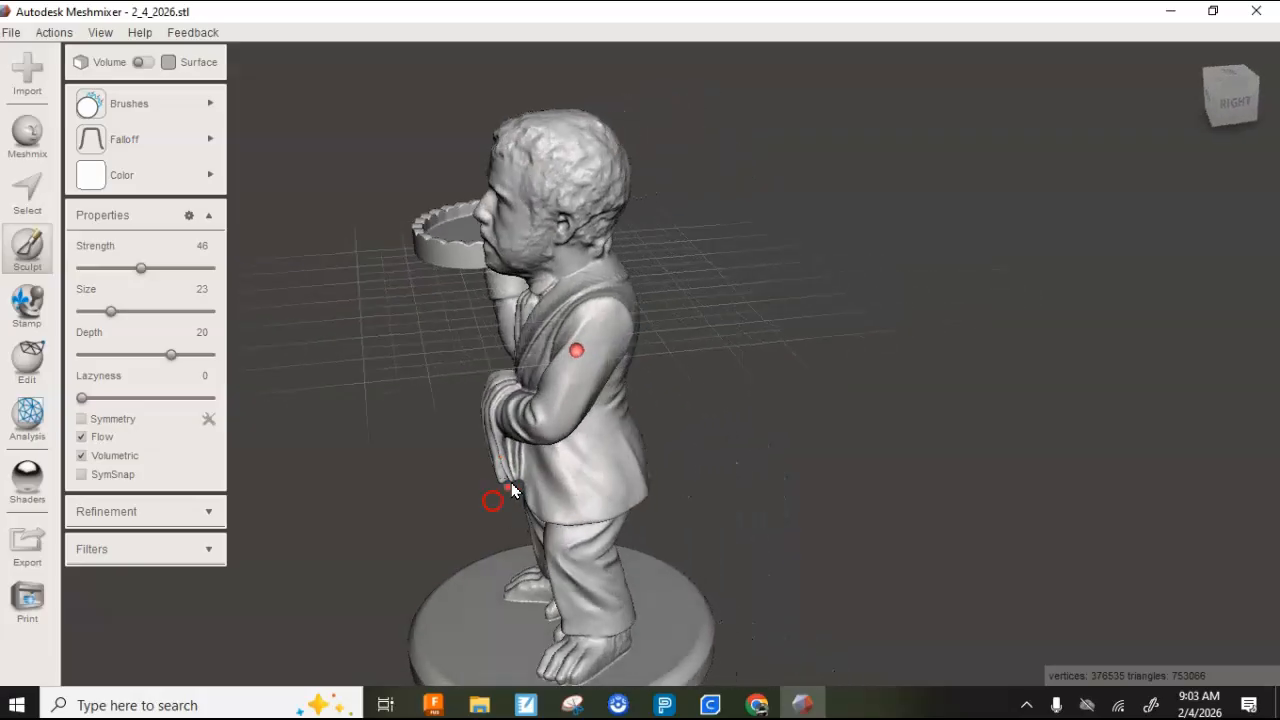
{"action": "right_click_drag", "start_coordinate": [671, 387], "coordinate": [960, 389]}
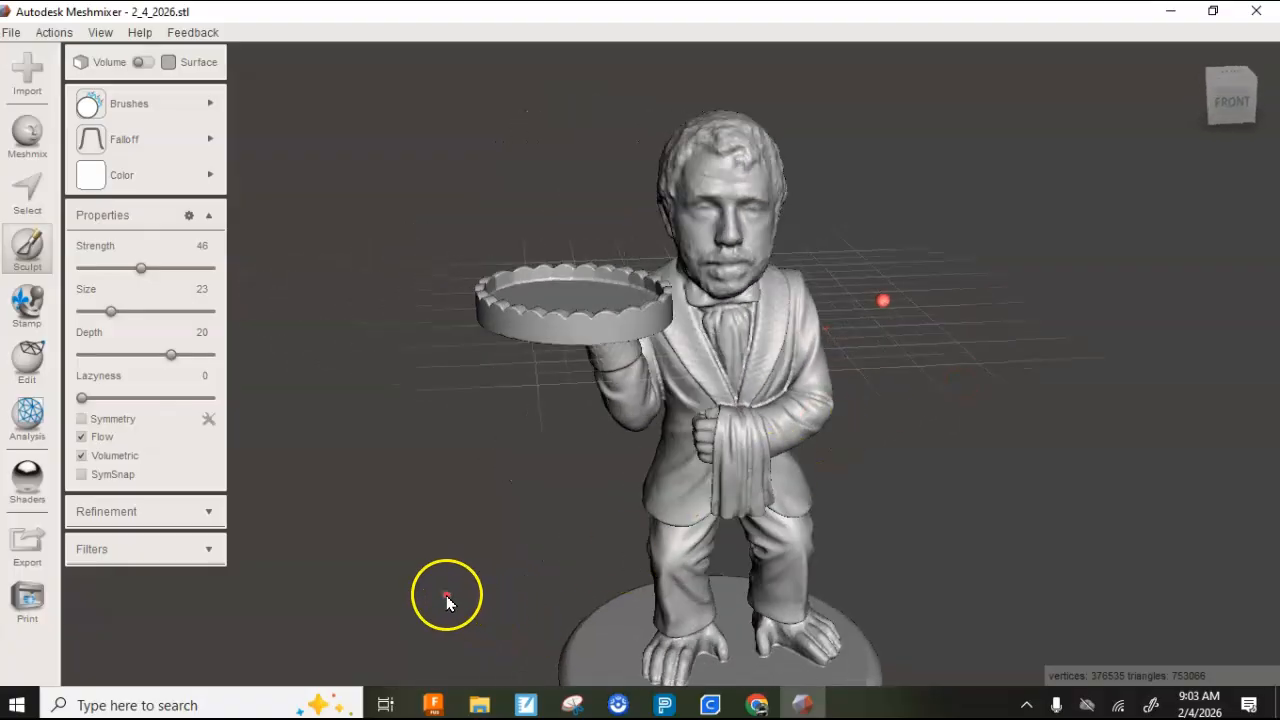
- Export the figure to the Downloads folder as a binary STL named "Mr. O Ring Holder"
{"action": "left_click", "coordinate": [249, 607]}
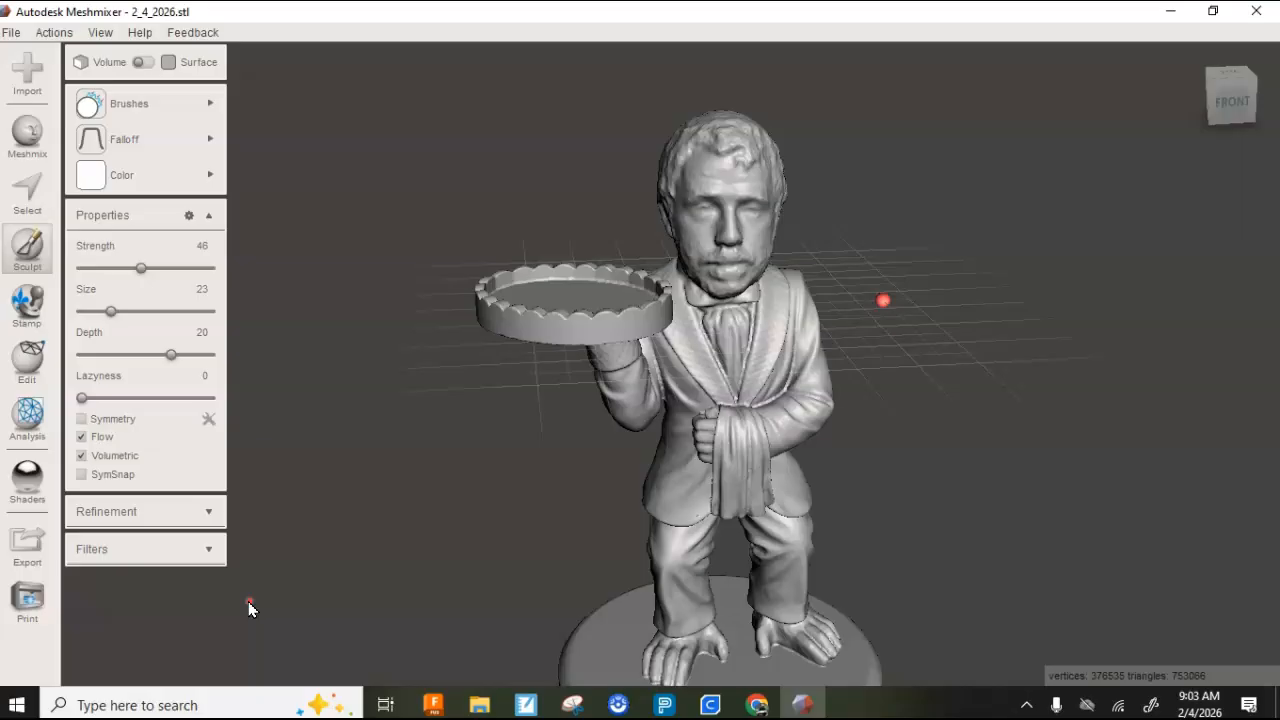
{"action": "left_click", "coordinate": [14, 36]}
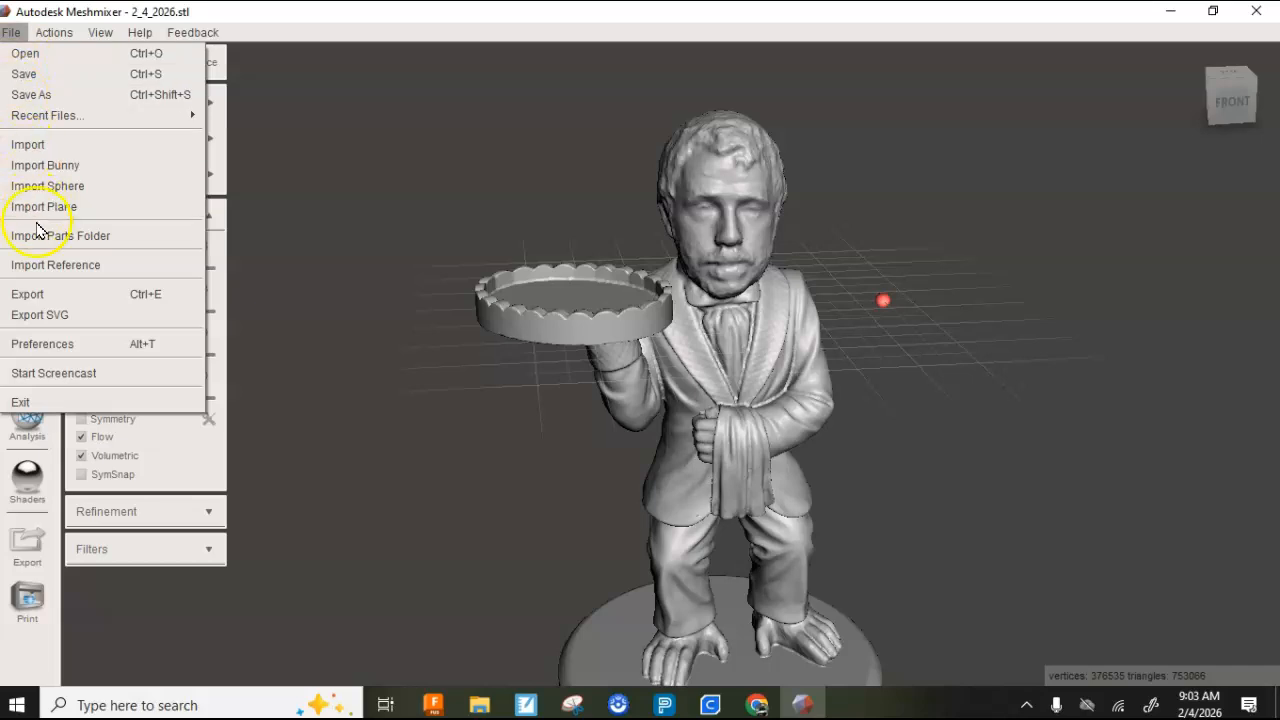
{"action": "left_click", "coordinate": [47, 295]}
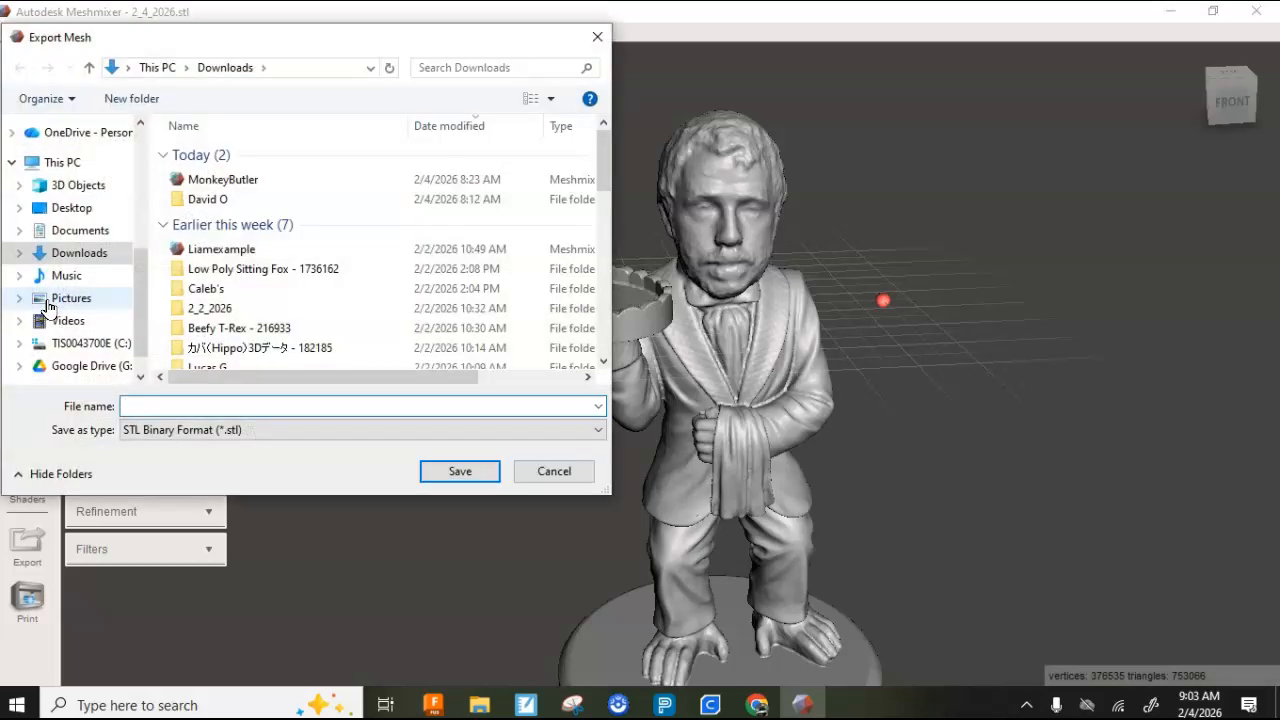
{"action": "left_click", "coordinate": [155, 406]}
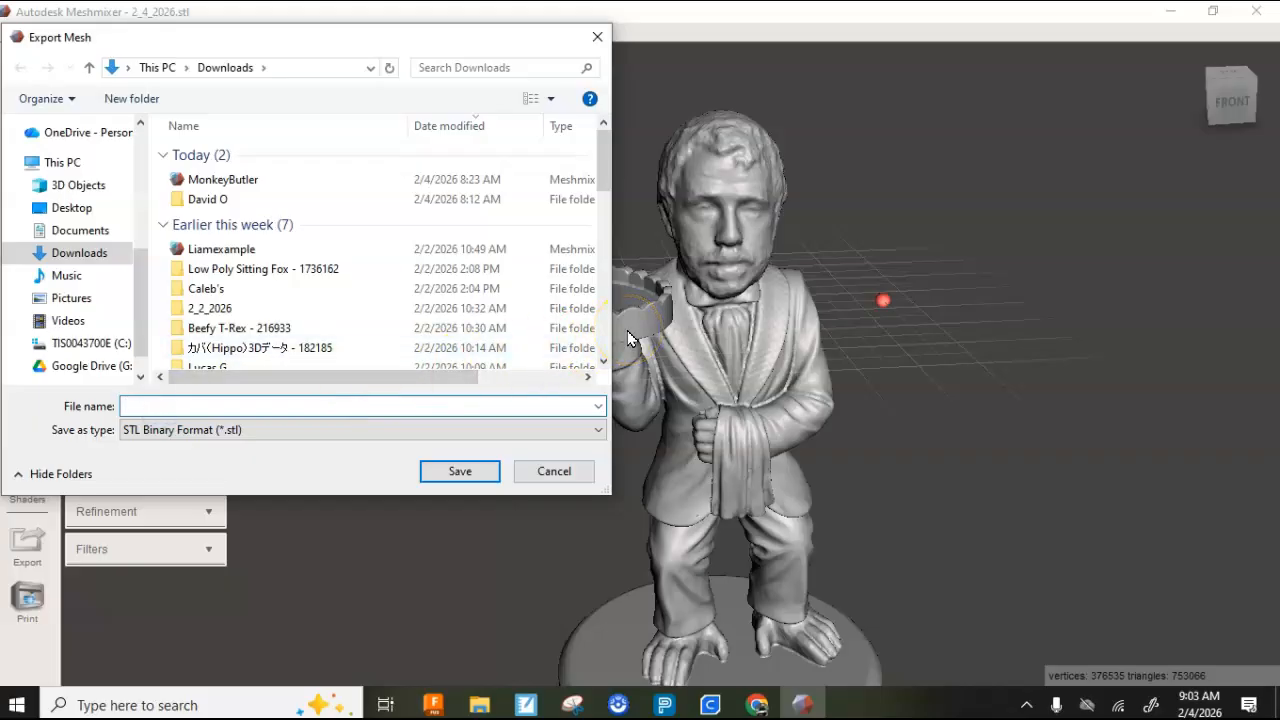
{"action": "type", "text": "Mr. O Ring Holder"}
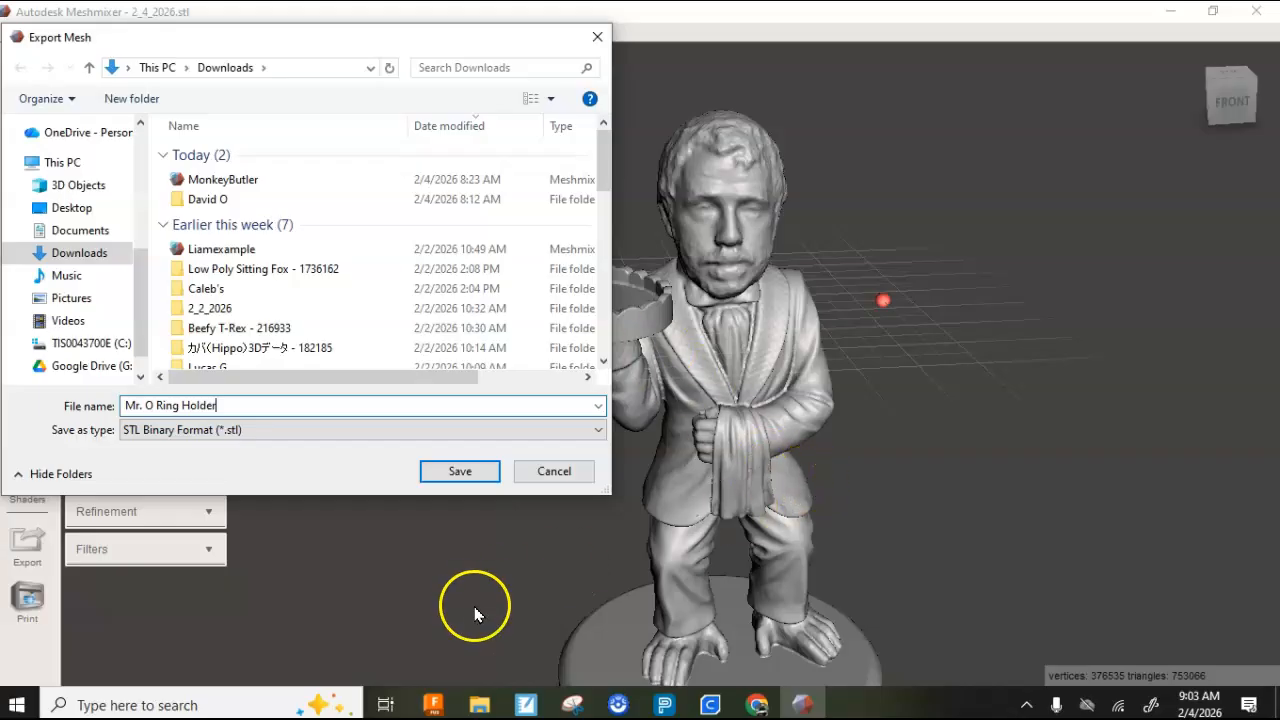
{"action": "left_click", "coordinate": [452, 474]}
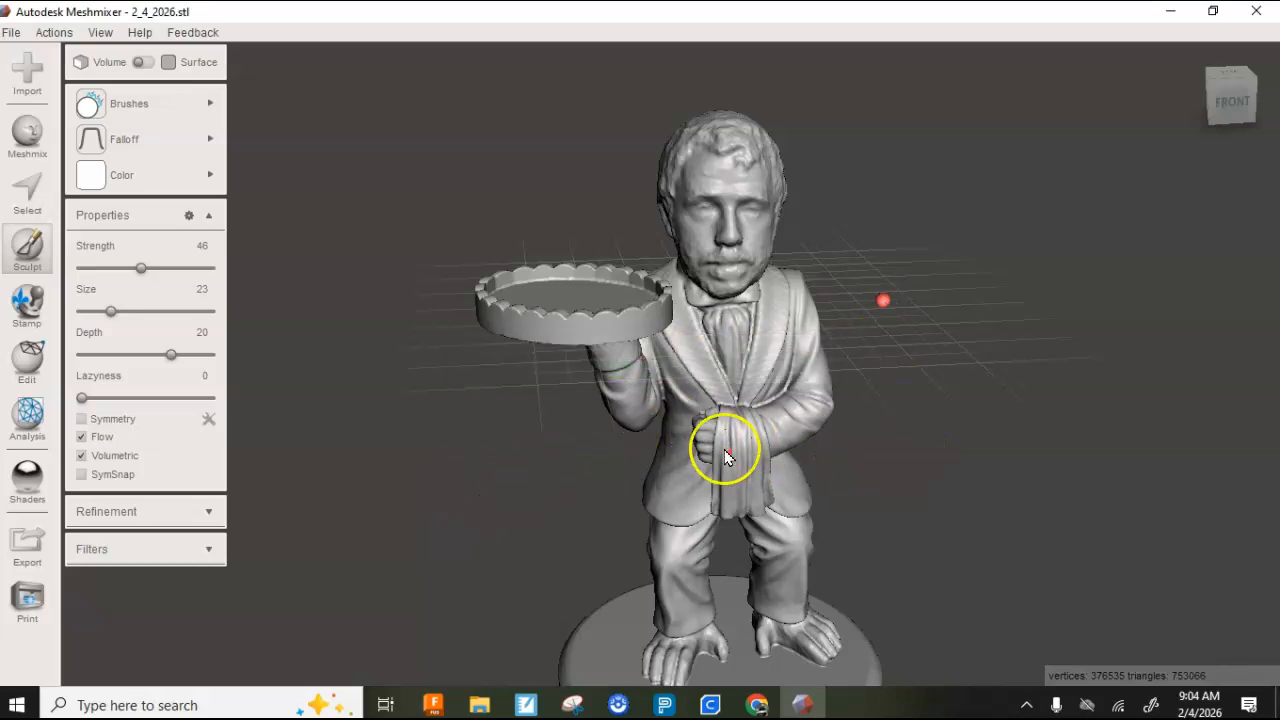
- Switch to UltiMaker Cura, open Mr. O Ring Holder from the Downloads folder, and view the model on the build plate
{"action": "right_click_drag", "start_coordinate": [871, 467], "coordinate": [742, 492]}
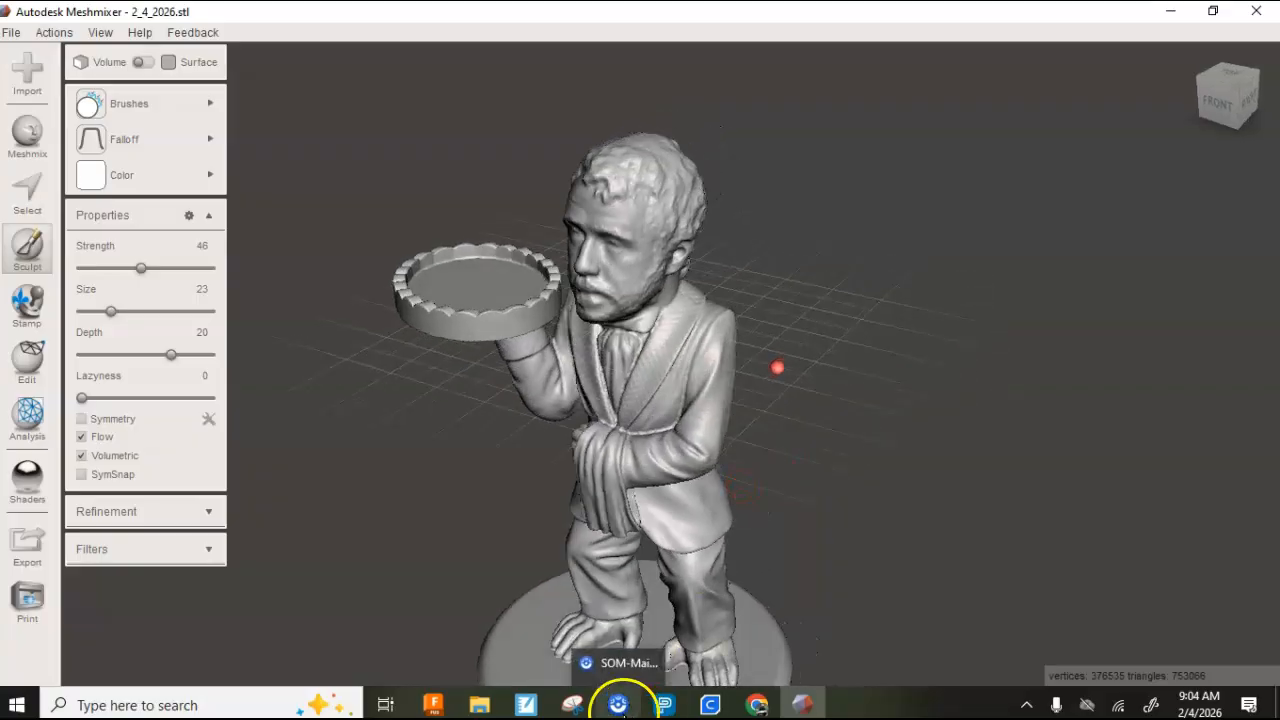
{"action": "left_click", "coordinate": [718, 703]}
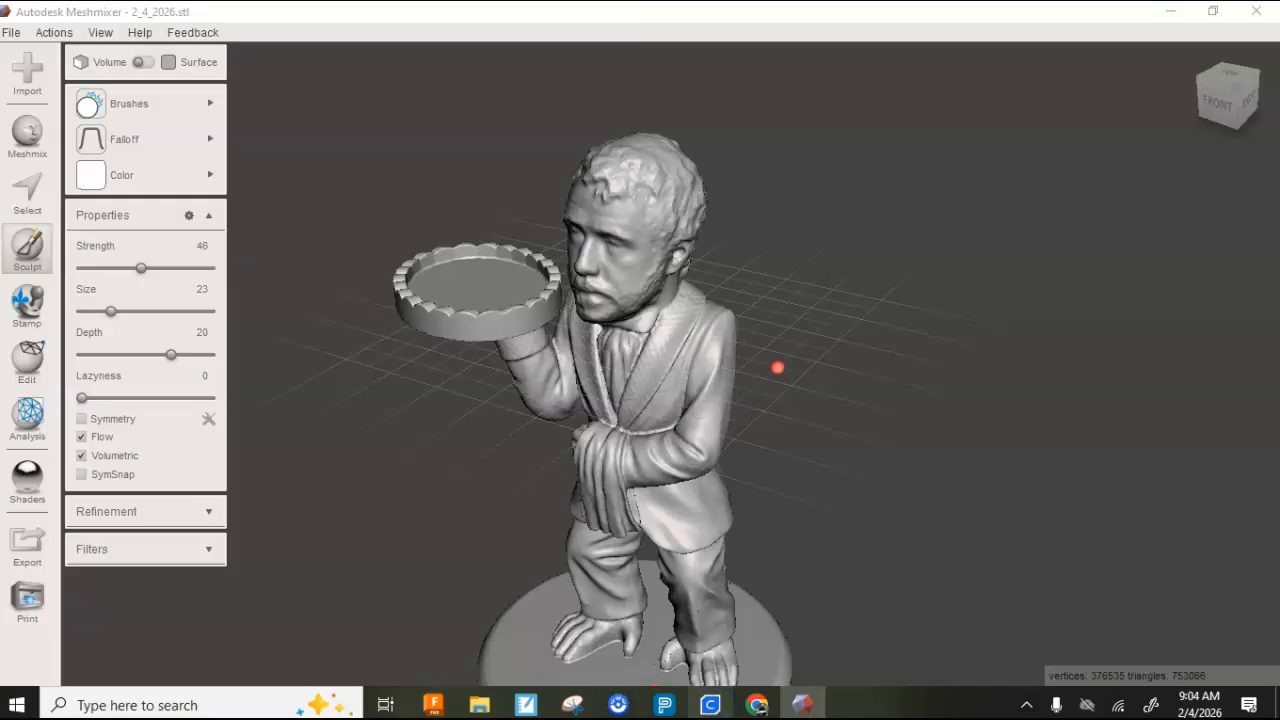
{"action": "left_click", "coordinate": [697, 710]}
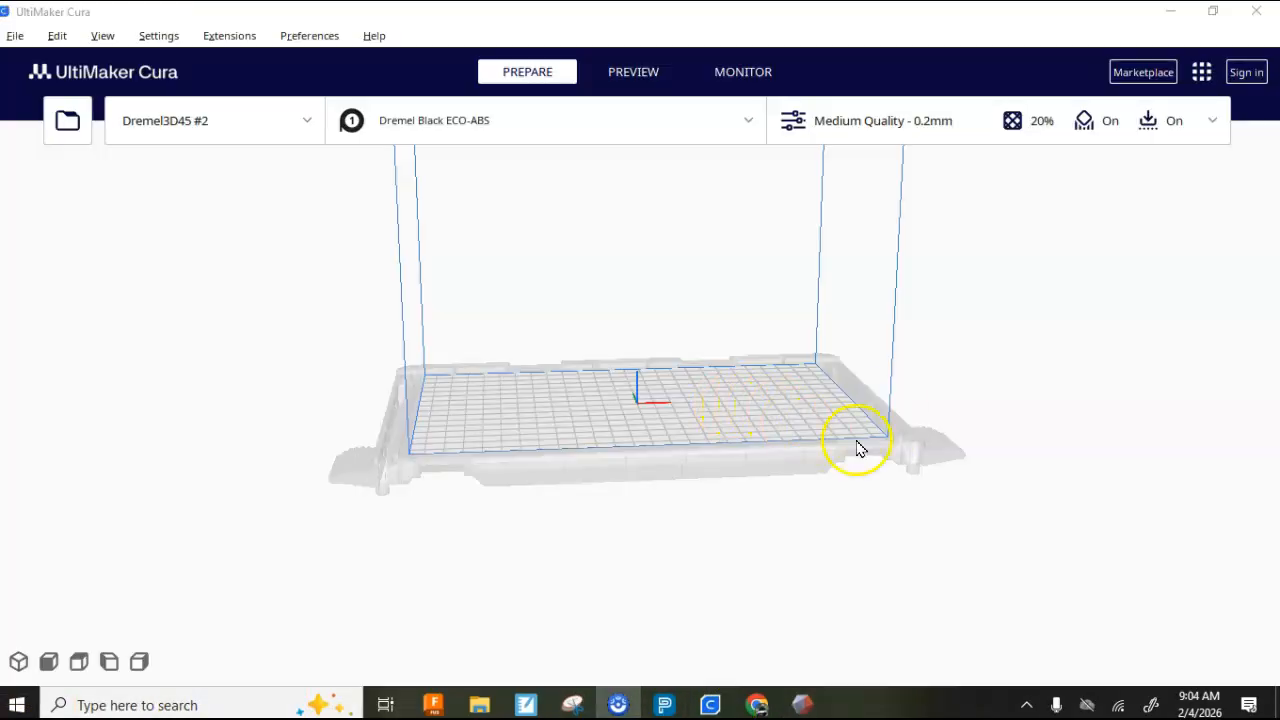
{"action": "left_click", "coordinate": [14, 36]}
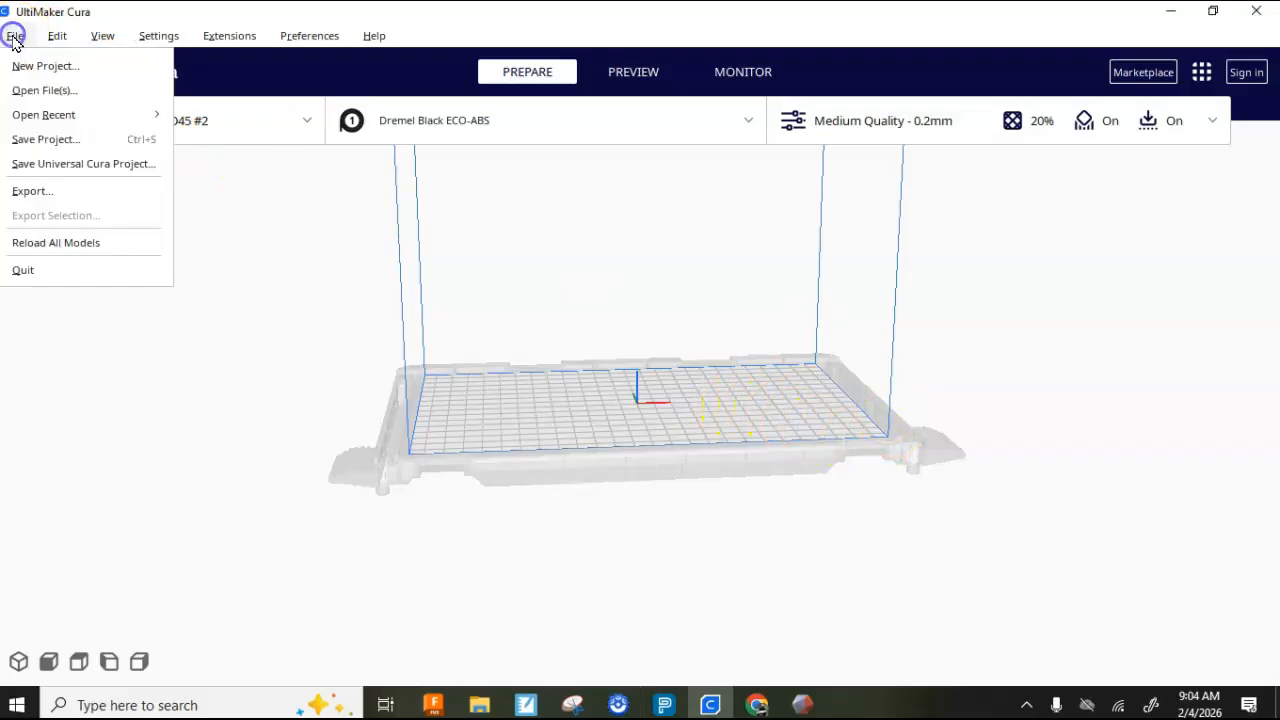
{"action": "left_click", "coordinate": [30, 89]}
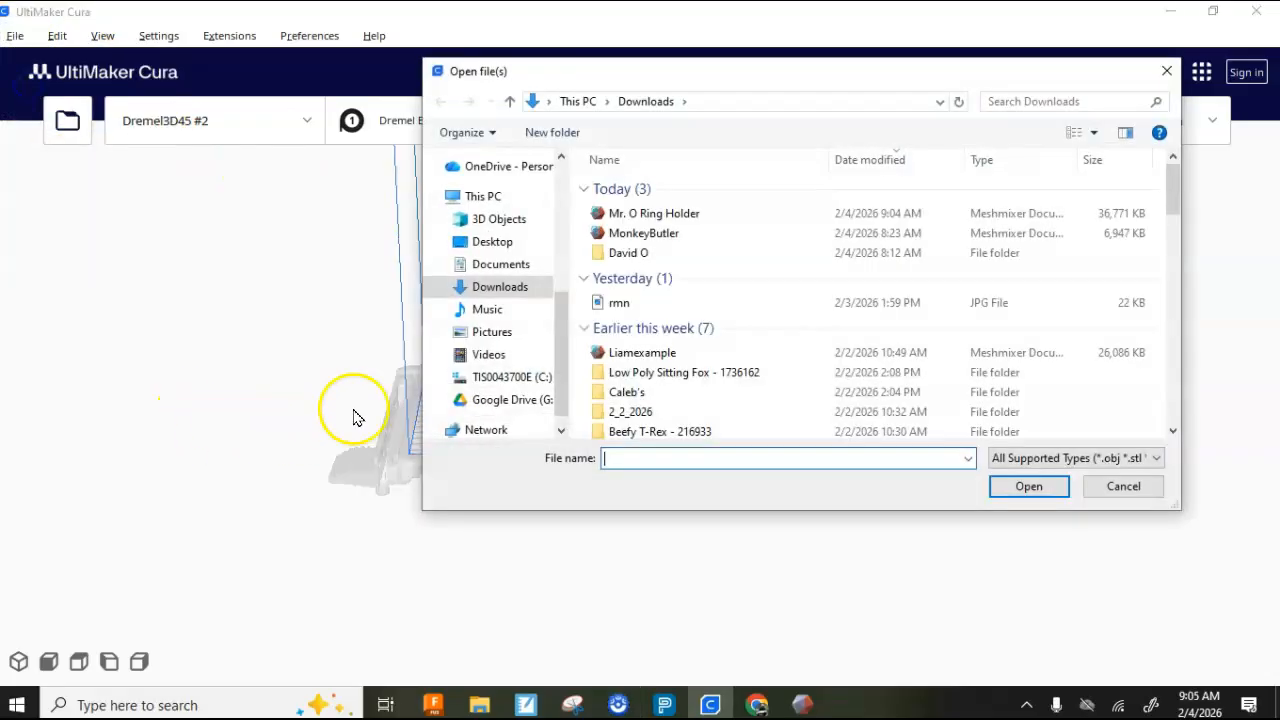
{"action": "left_click", "coordinate": [665, 213]}
{"action": "left_click", "coordinate": [1024, 489]}
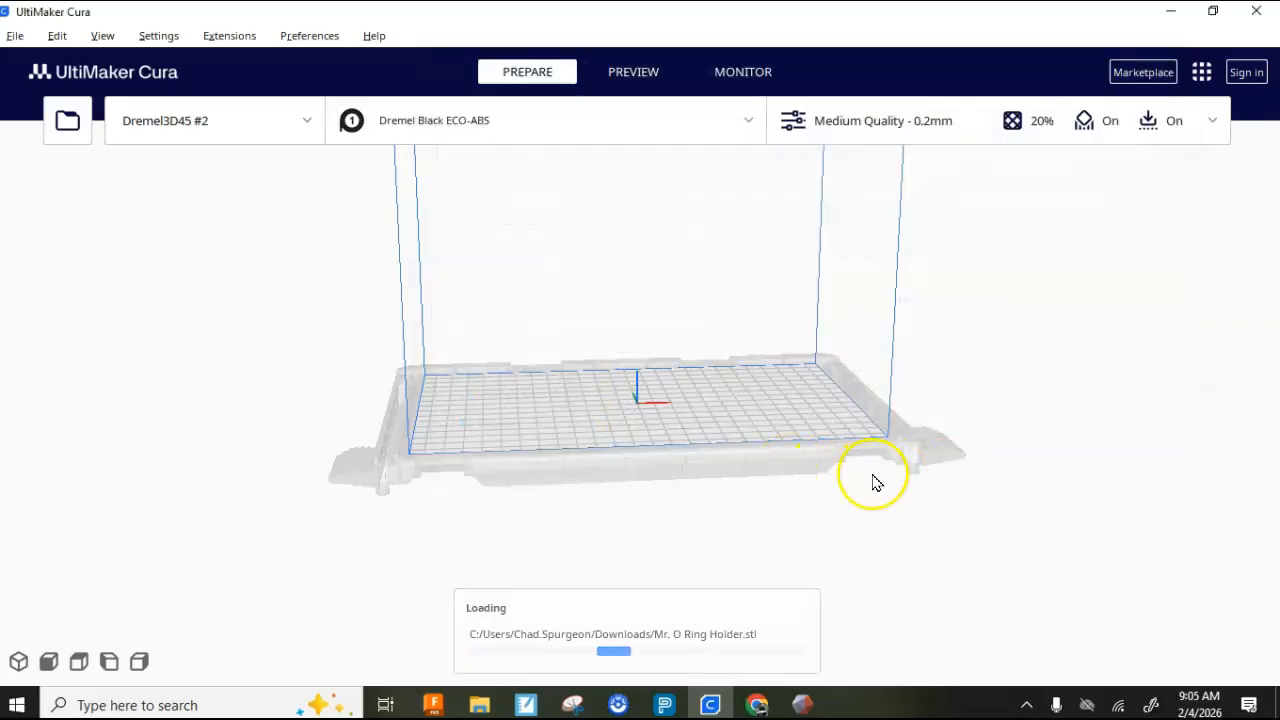
{"action": "right_click_drag", "start_coordinate": [795, 424], "coordinate": [633, 408]}
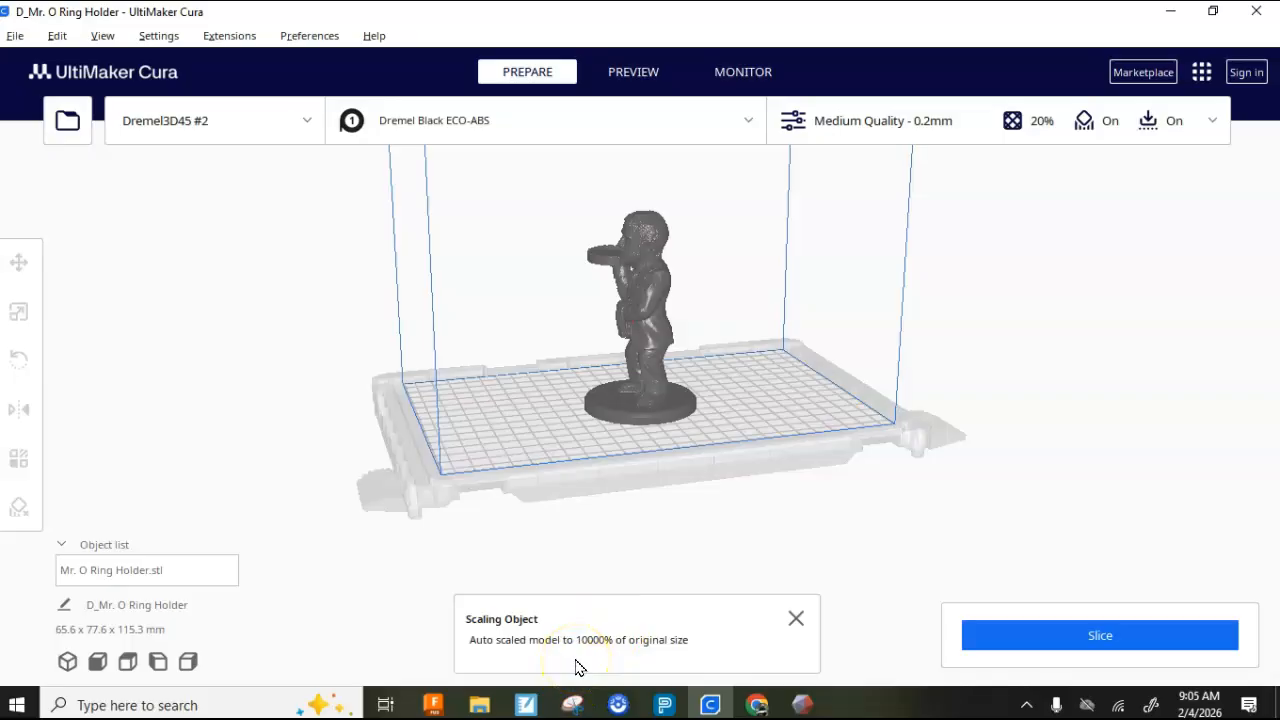
{"action": "right_click_drag", "start_coordinate": [610, 425], "coordinate": [724, 440]}
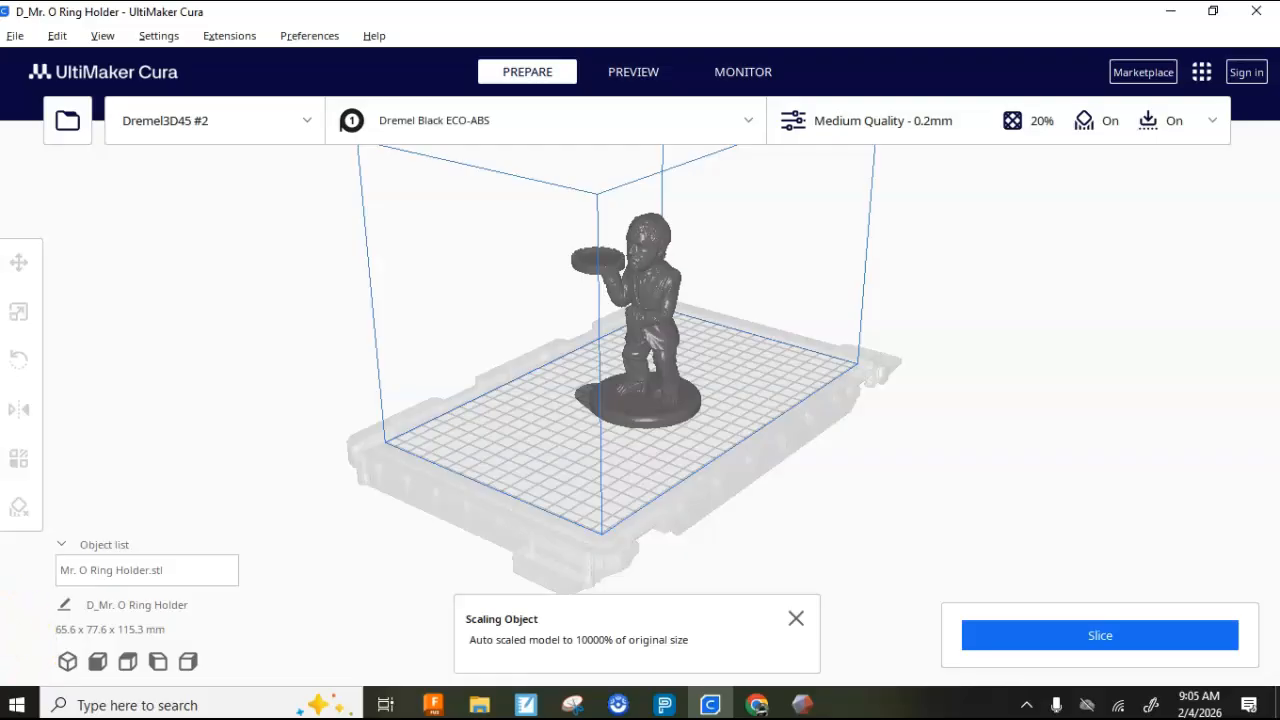